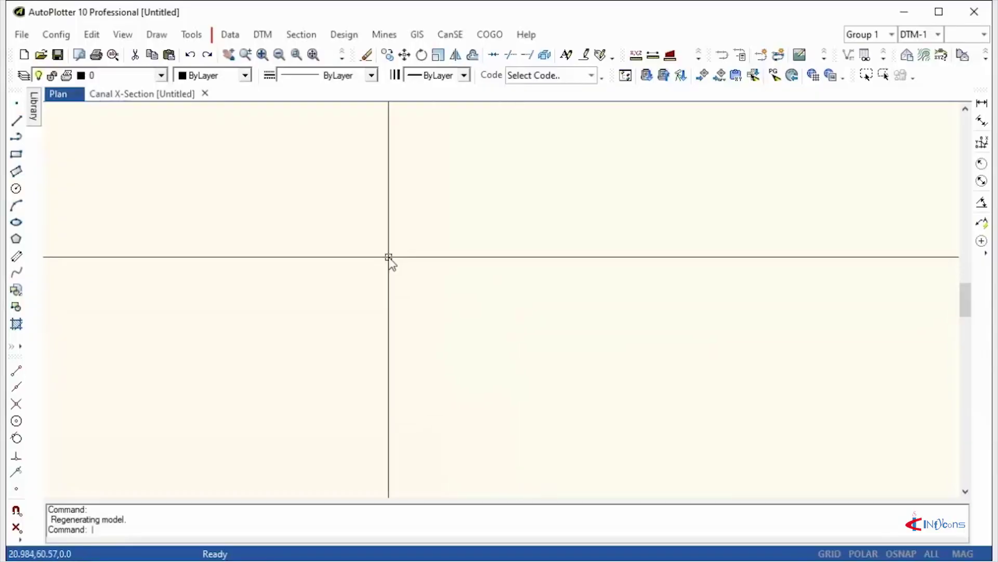
Open the Sokkia raw survey file FBK02.sdr and review its observations
left_click(230, 34)
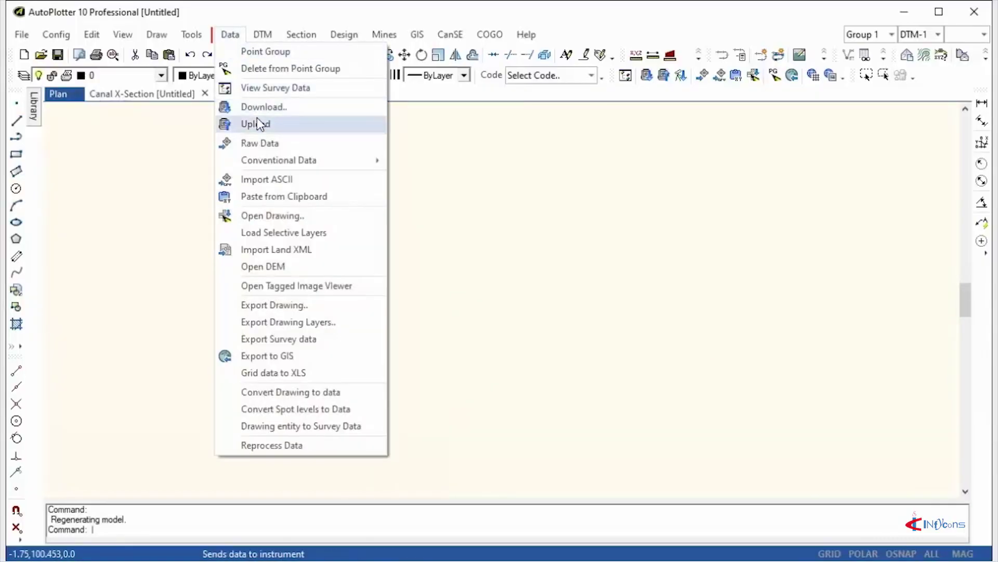
left_click(258, 144)
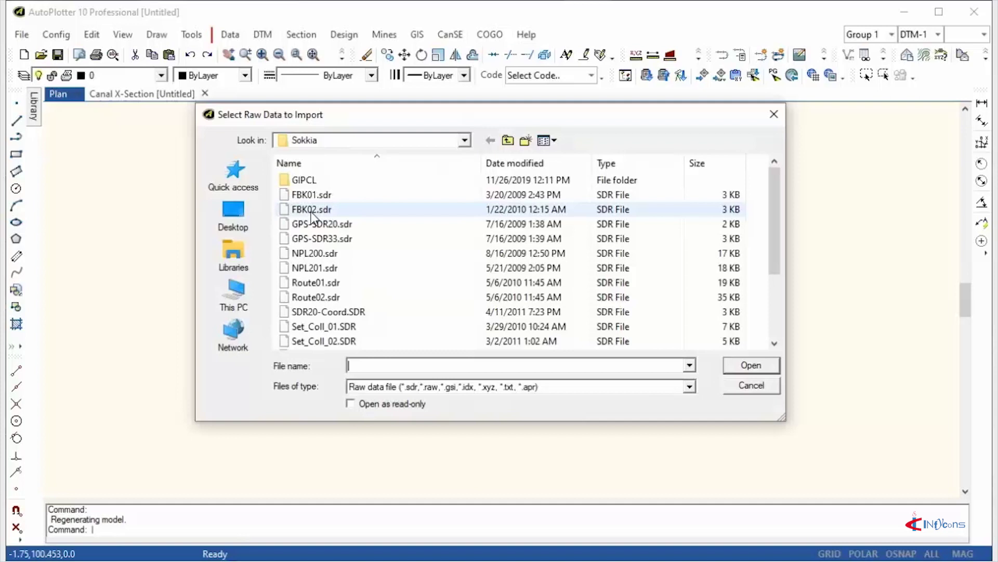
left_click(312, 209)
left_click(755, 367)
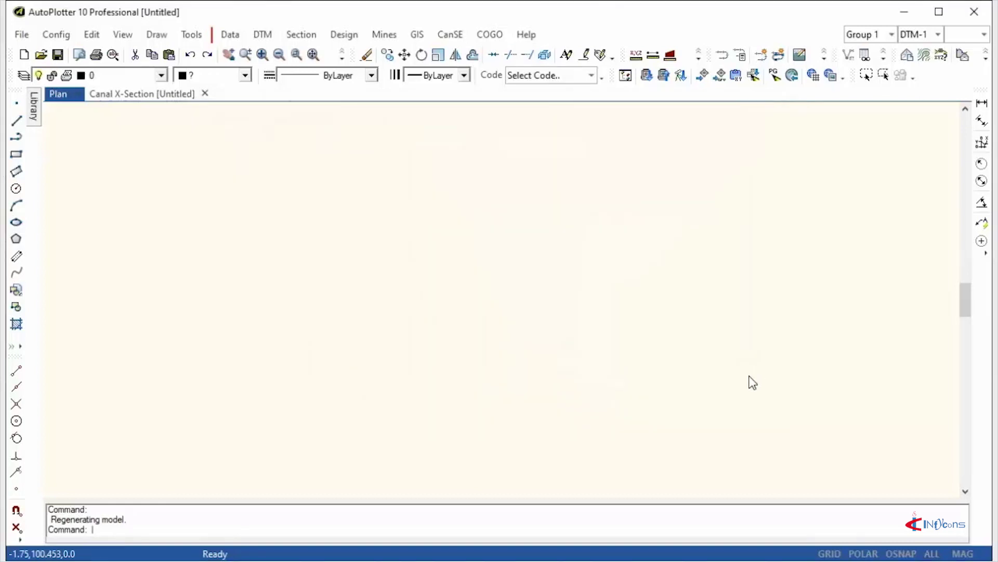
scroll(489, 387, "up", 5)
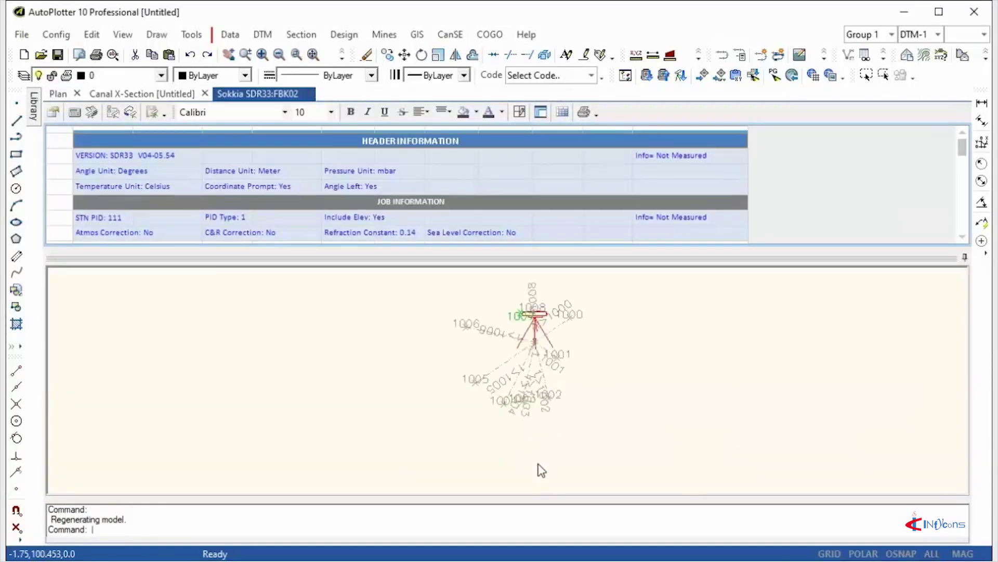
scroll(543, 362, "down", 1)
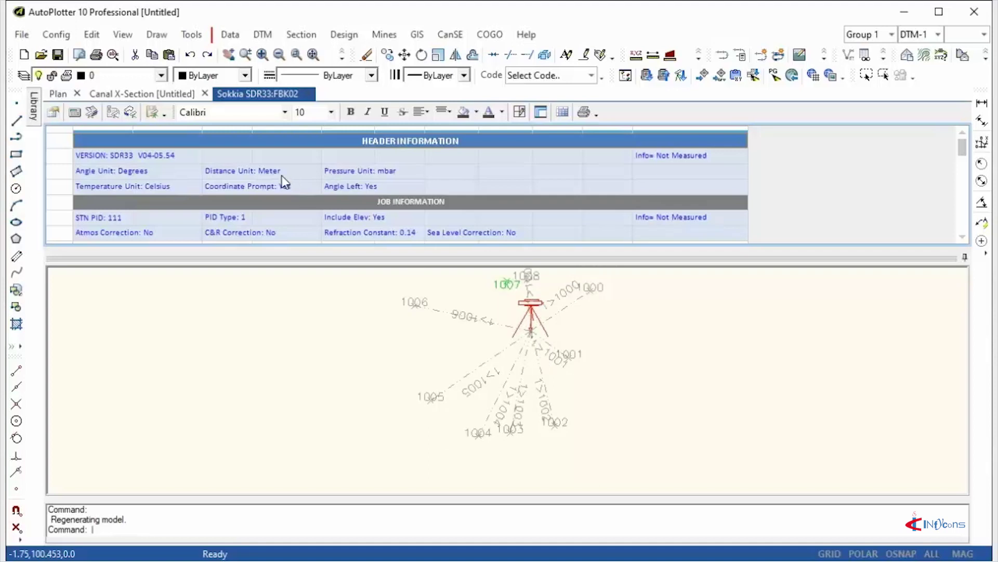
scroll(284, 182, "down", 10)
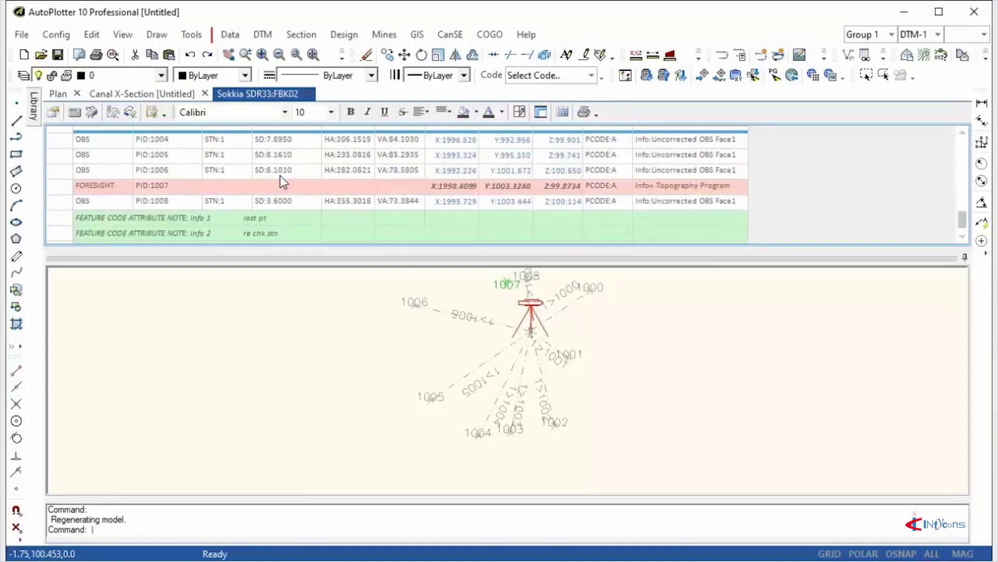
Add station STN 1 and shots 1000–1008 to the plan and close the raw data view
left_click(130, 111)
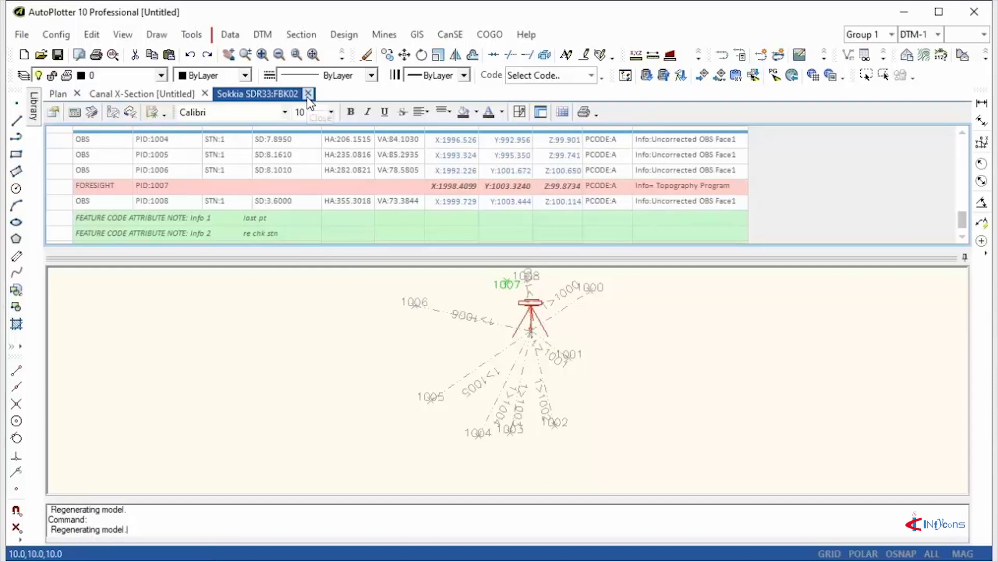
left_click(307, 93)
scroll(509, 286, "up", 5)
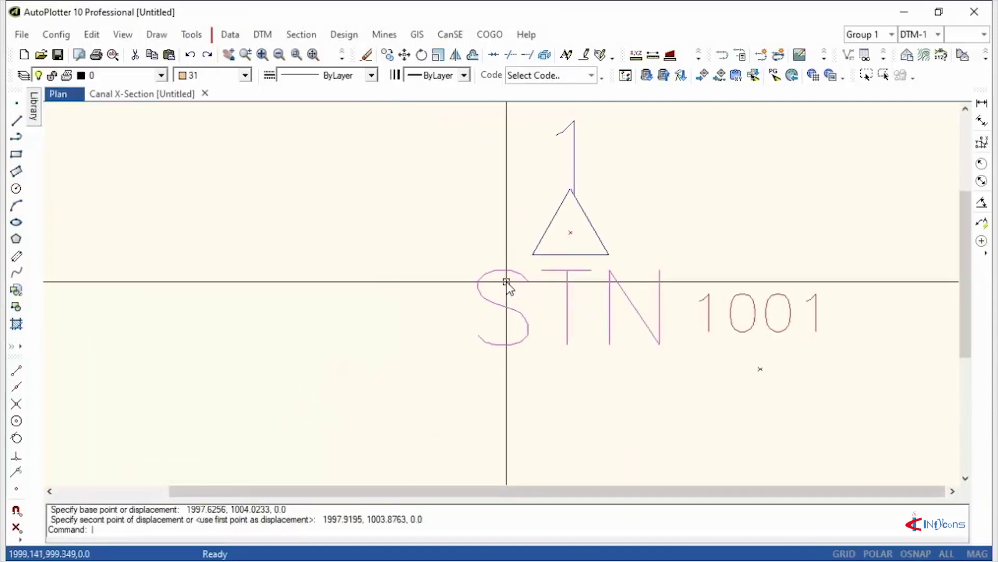
scroll(530, 291, "down", 3)
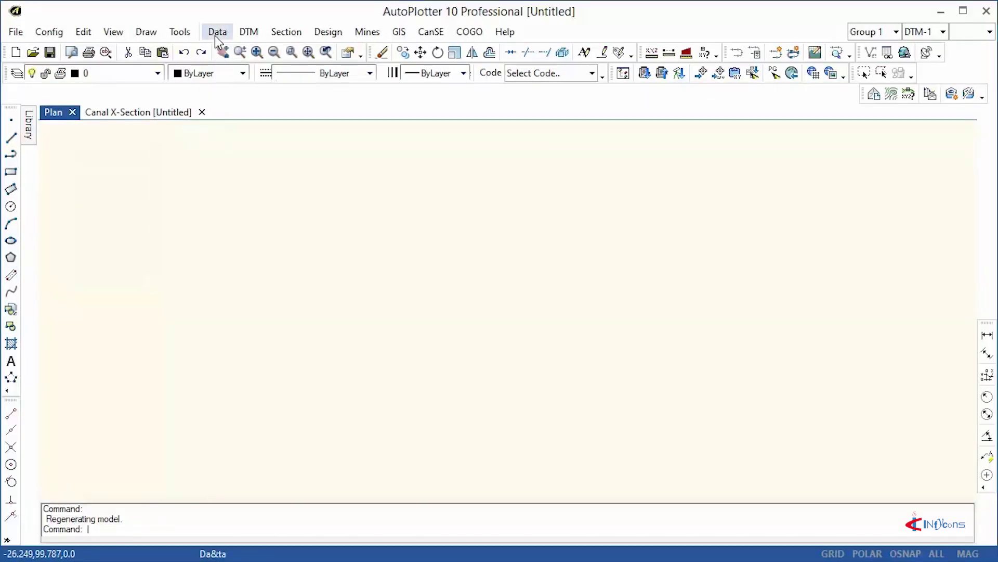
Import the traverse points from Trav01.csv as ASCII data using the PNEZD column pattern
left_click(217, 32)
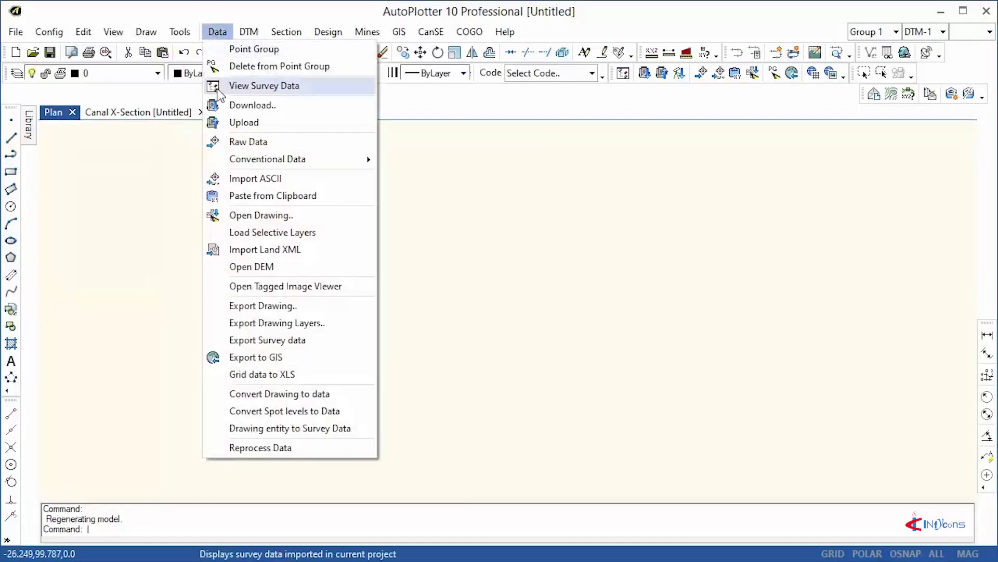
left_click(232, 178)
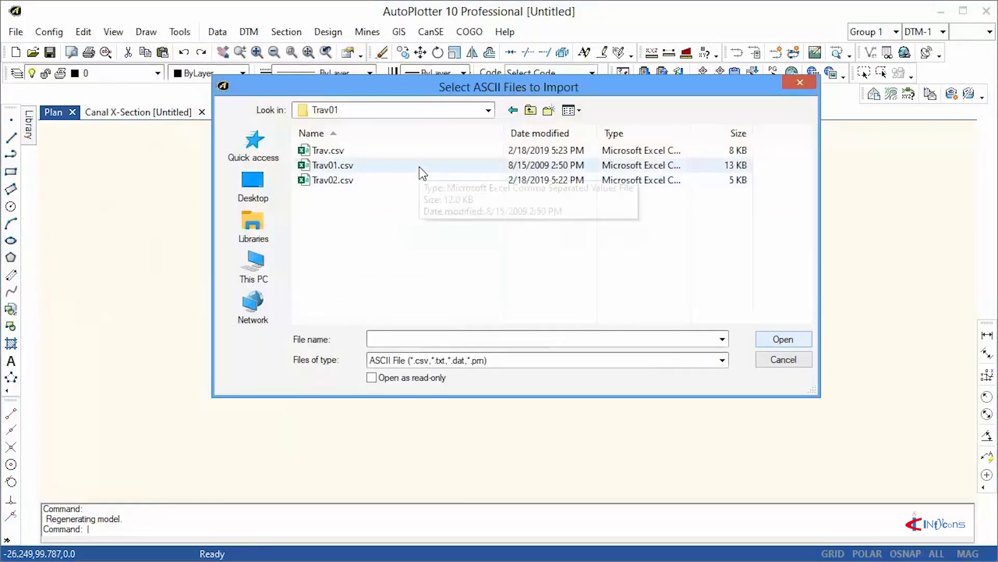
left_click(420, 167)
left_click(782, 338)
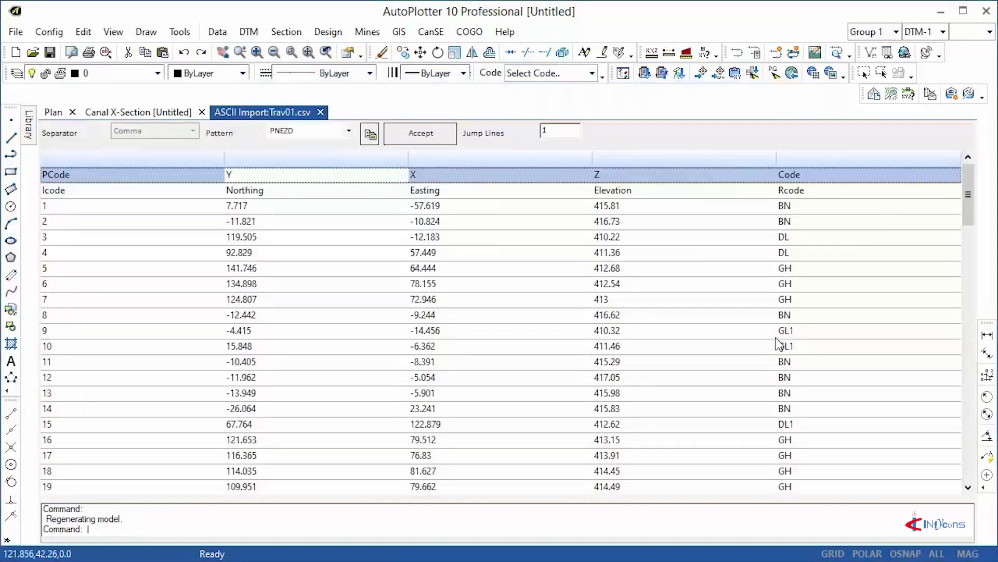
left_click(442, 133)
Zoom in and out to inspect the bounded point cloud, its elevation labels and the northing grid
scroll(581, 390, "up", 5)
scroll(494, 366, "down", 3)
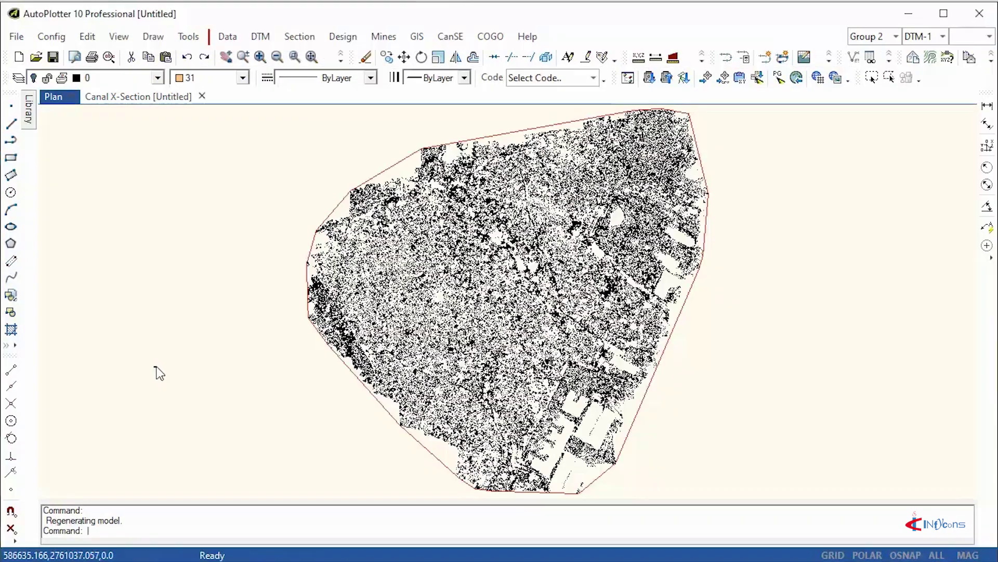
scroll(448, 371, "up", 5)
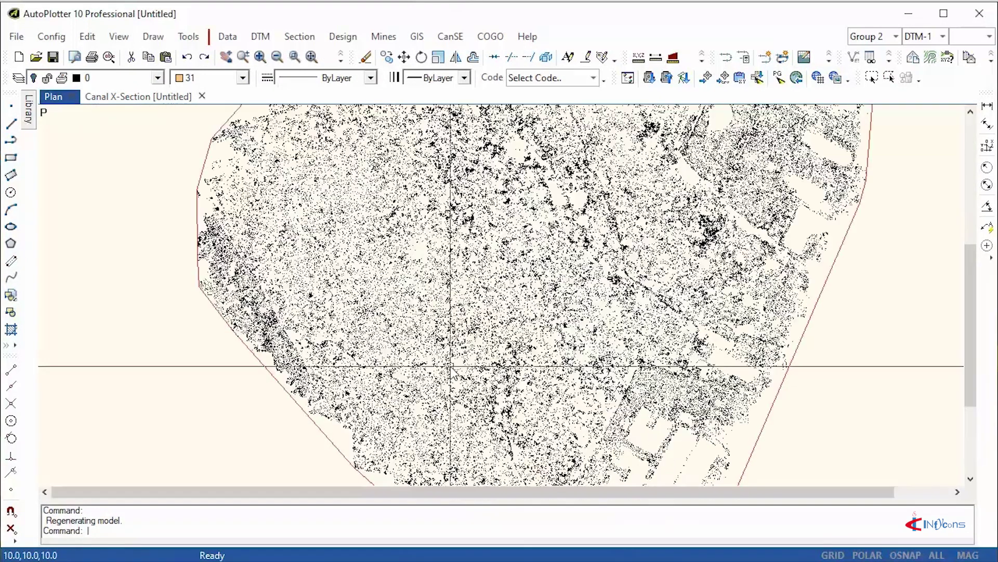
scroll(445, 371, "down", 5)
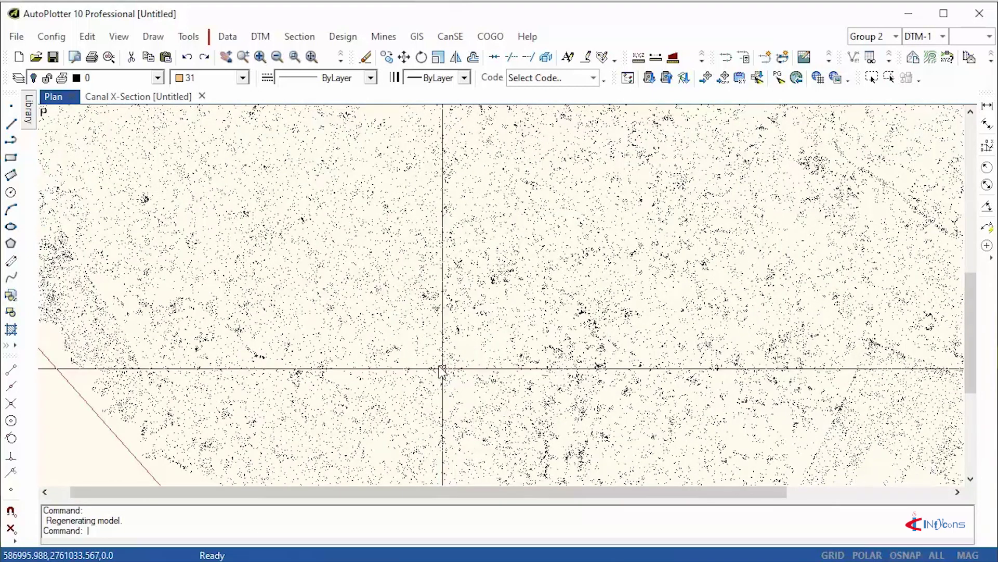
scroll(433, 367, "down", 1)
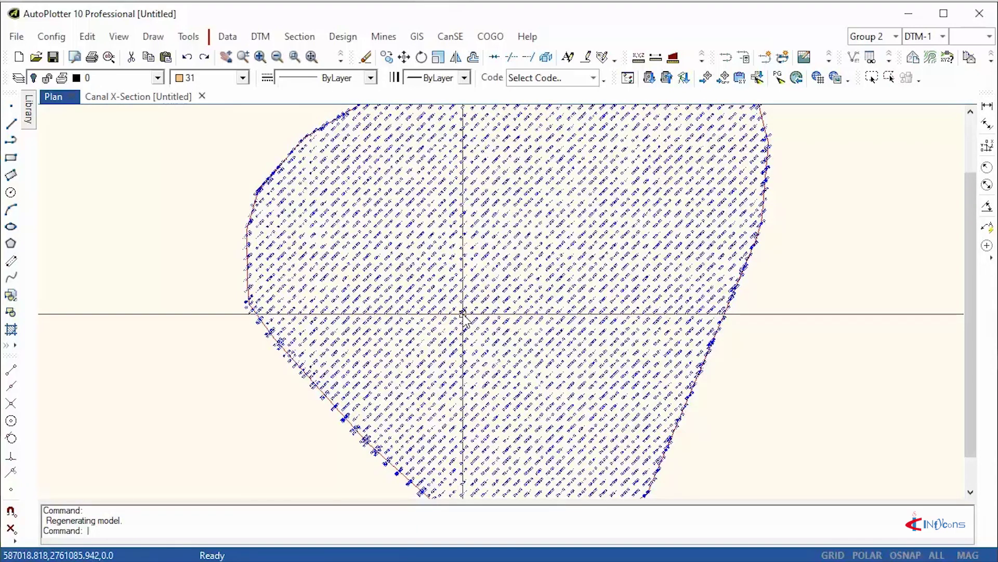
scroll(489, 311, "up", 6)
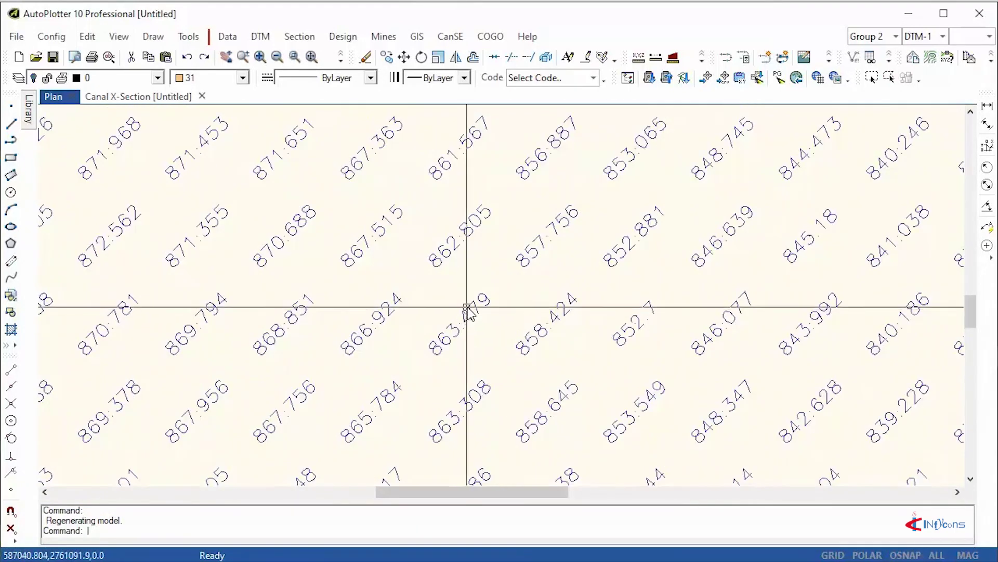
scroll(479, 283, "down", 3)
scroll(829, 319, "down", 3)
scroll(782, 312, "up", 3)
scroll(845, 319, "down", 2)
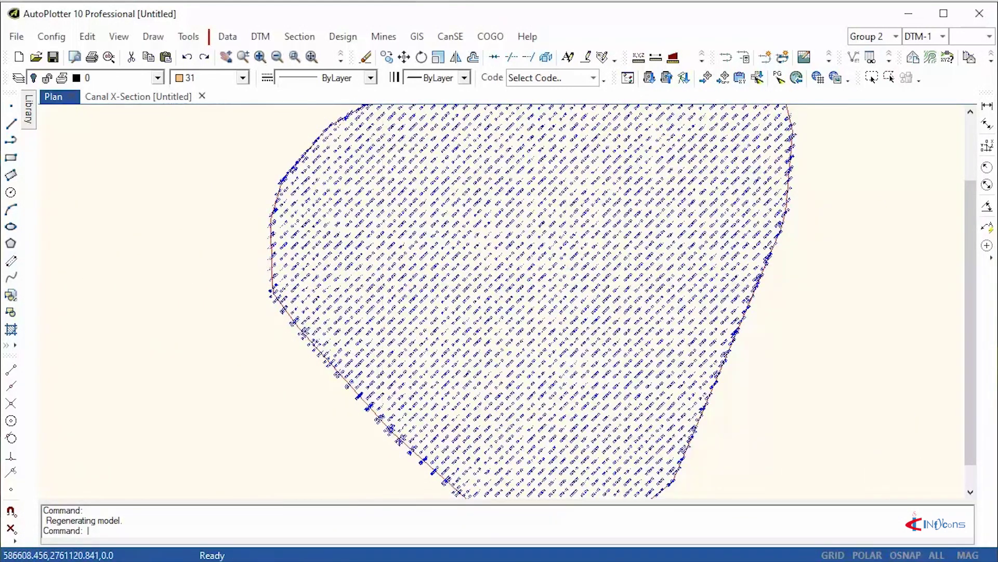
scroll(501, 323, "down", 3)
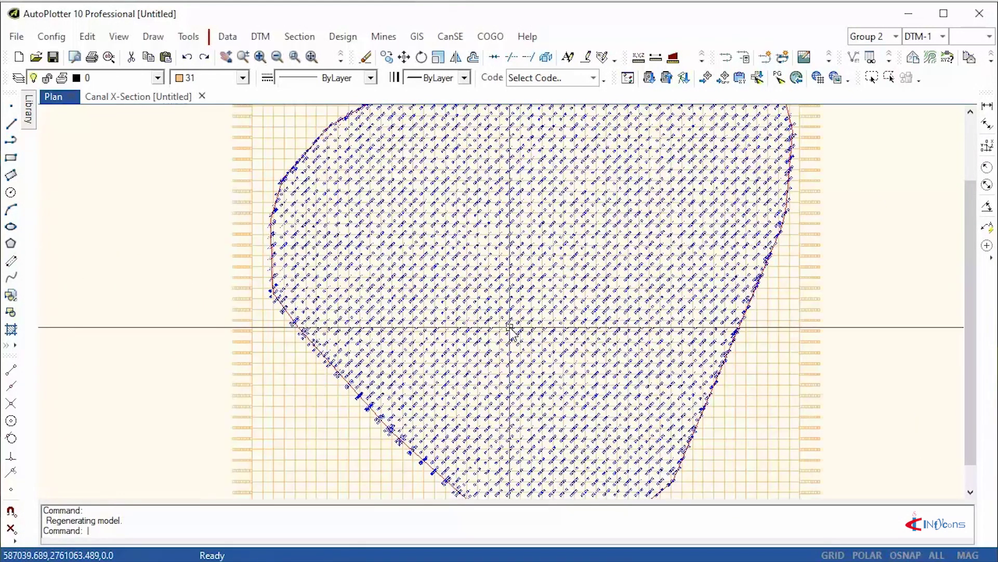
scroll(750, 376, "up", 3)
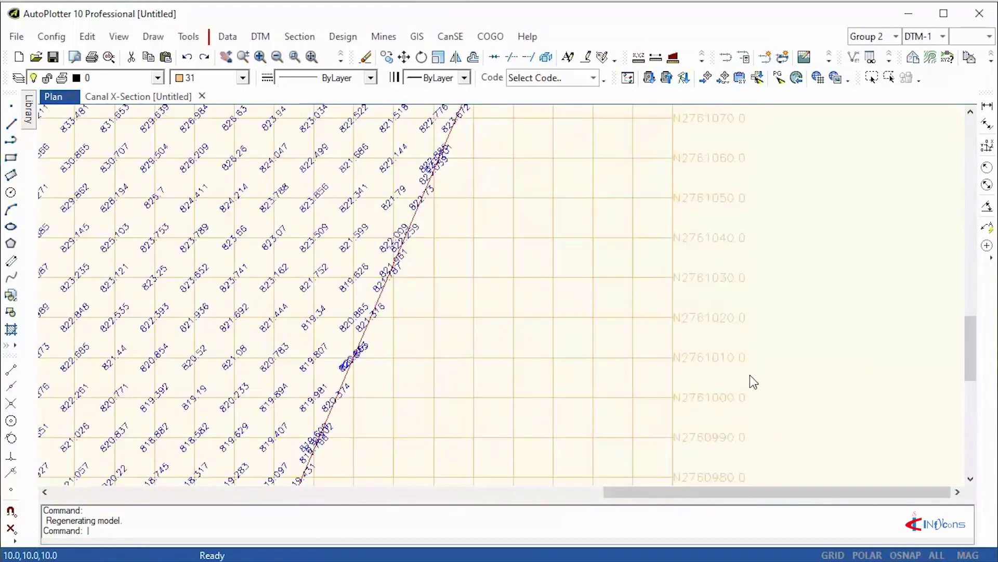
scroll(750, 376, "down", 3)
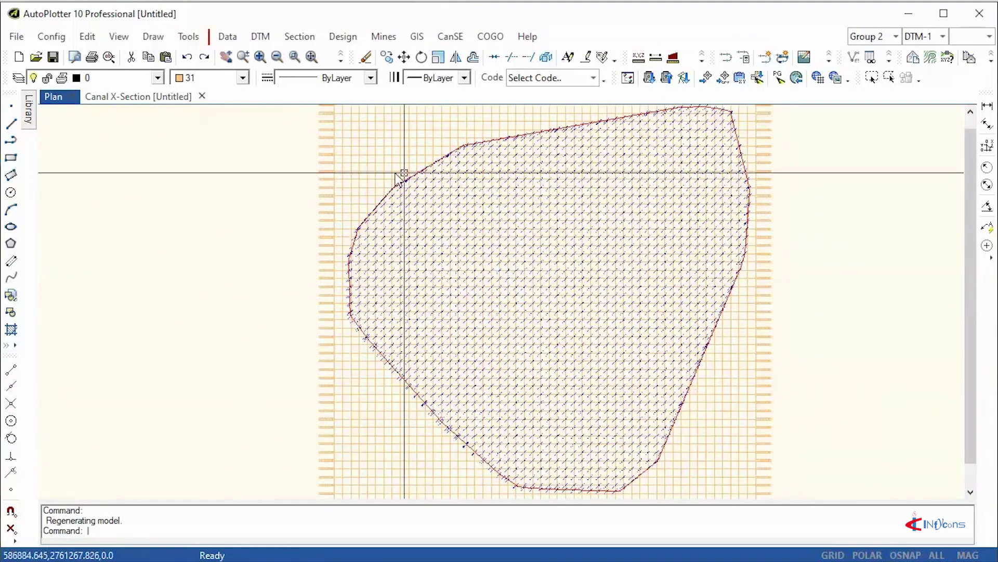
scroll(364, 179, "up", 3)
scroll(325, 254, "down", 3)
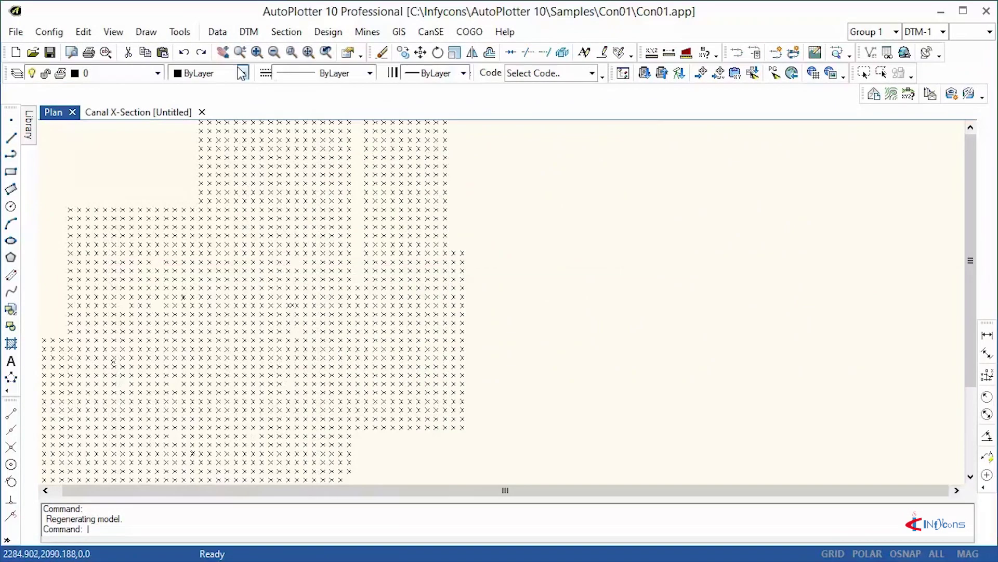
Refresh DTM-1's contours from the Active DTM settings and zoom to check labels like 12.75 and 13.0
left_click(248, 32)
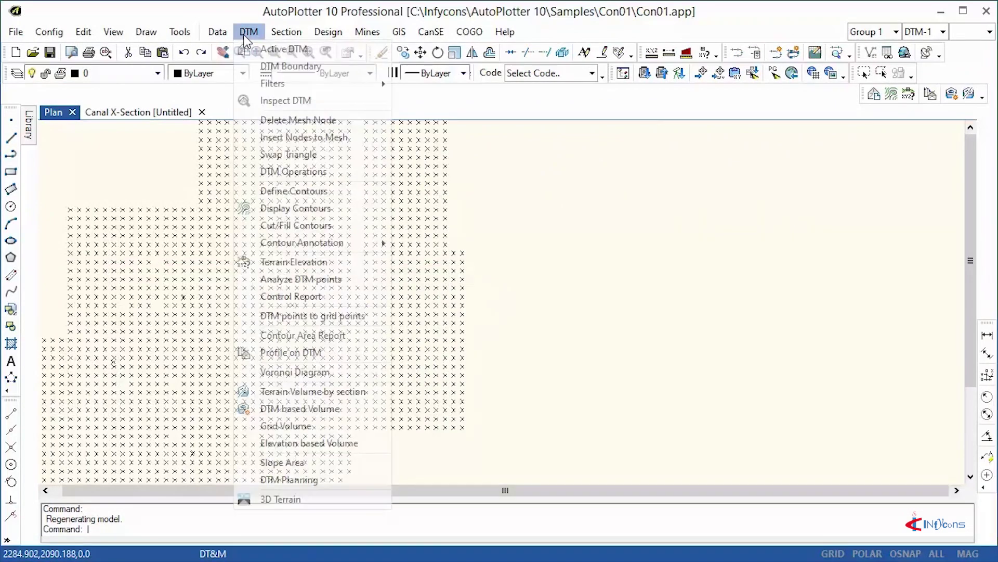
left_click(284, 49)
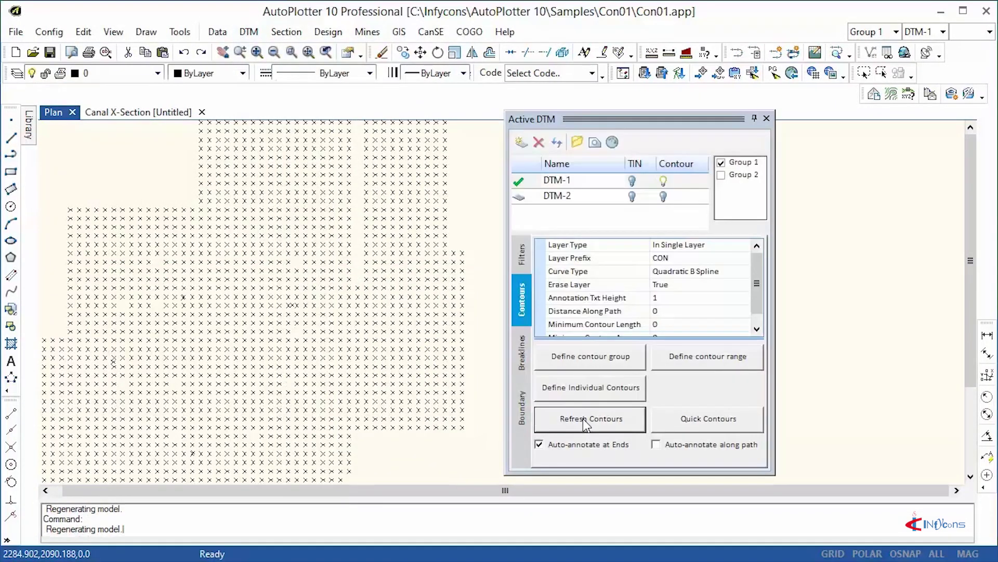
left_click(586, 422)
scroll(351, 309, "up", 8)
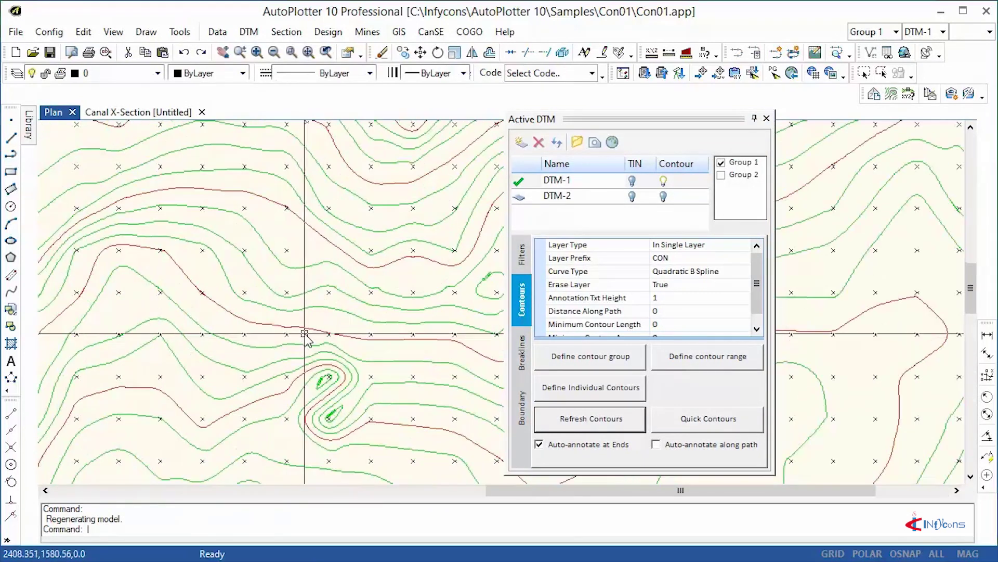
scroll(395, 276, "down", 6)
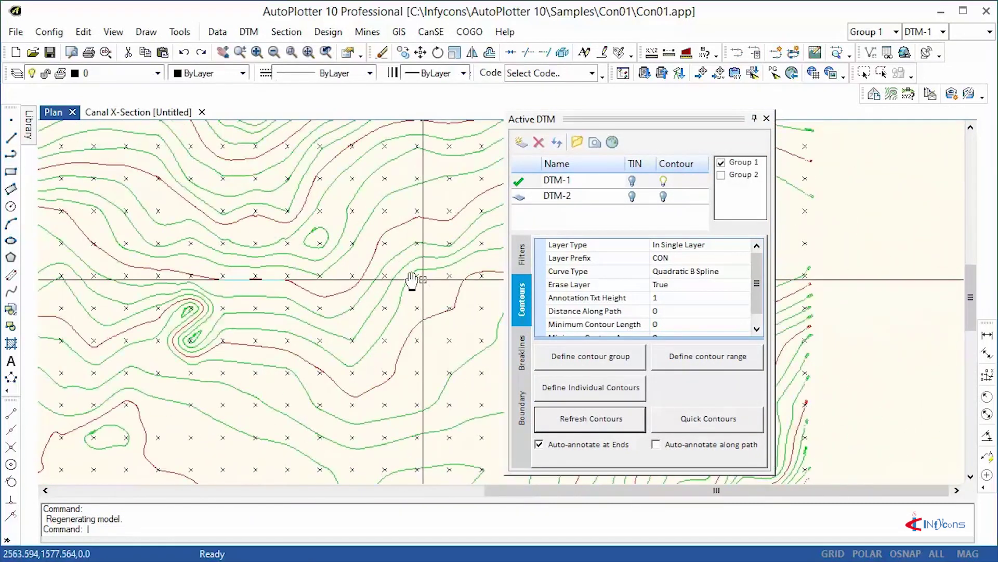
scroll(417, 194, "up", 4)
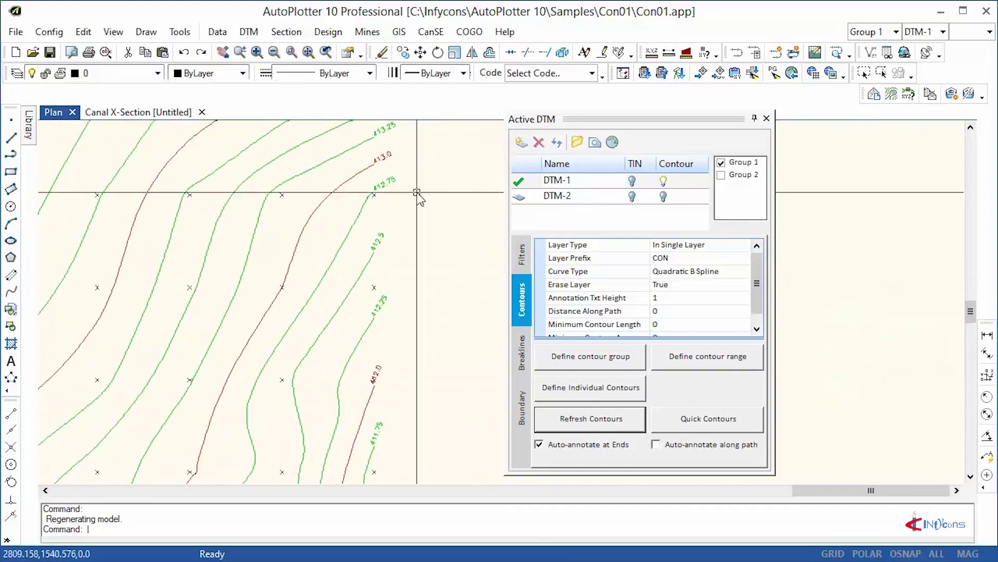
scroll(364, 254, "down", 4)
scroll(364, 253, "down", 2)
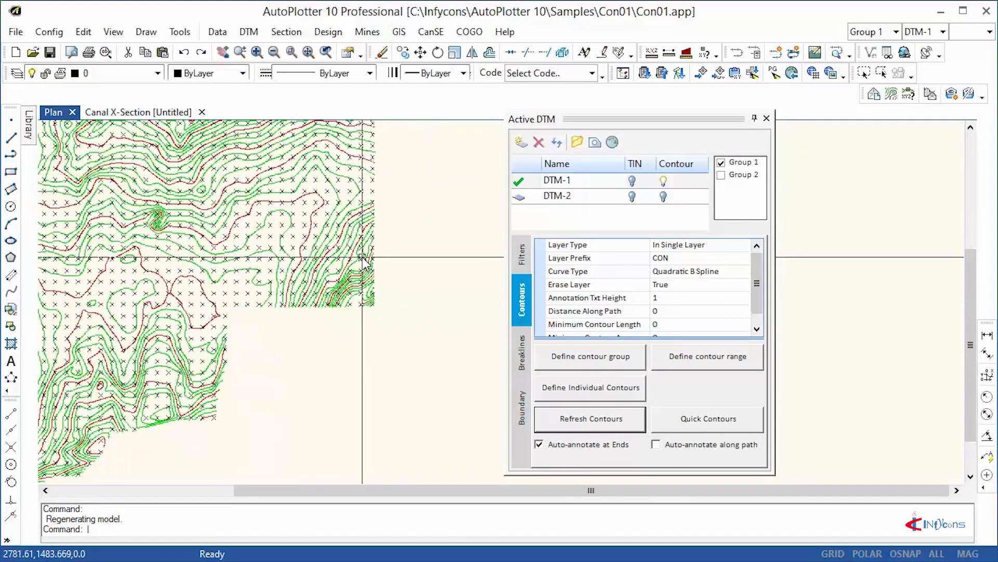
scroll(364, 257, "up", 2)
Pick the outer outline from the plan as DTM-1's inclusion boundary
left_click(521, 408)
left_click(633, 221)
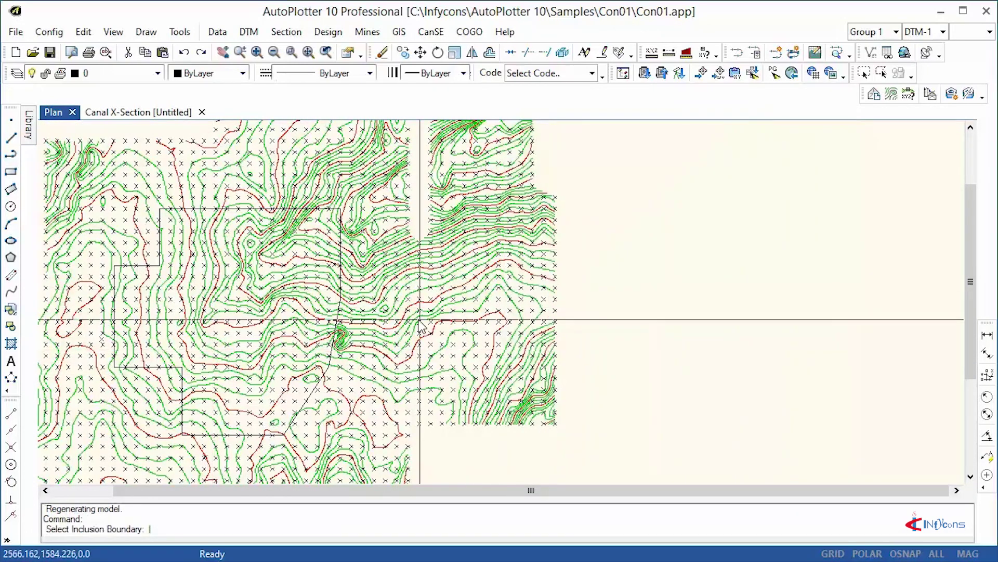
scroll(423, 327, "up", 3)
left_click(361, 309)
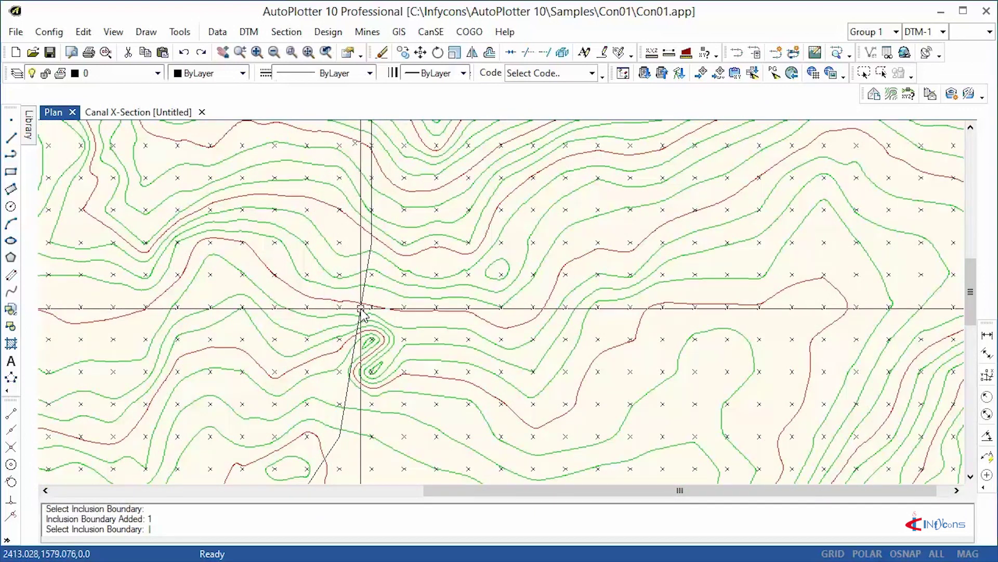
scroll(421, 271, "down", 5)
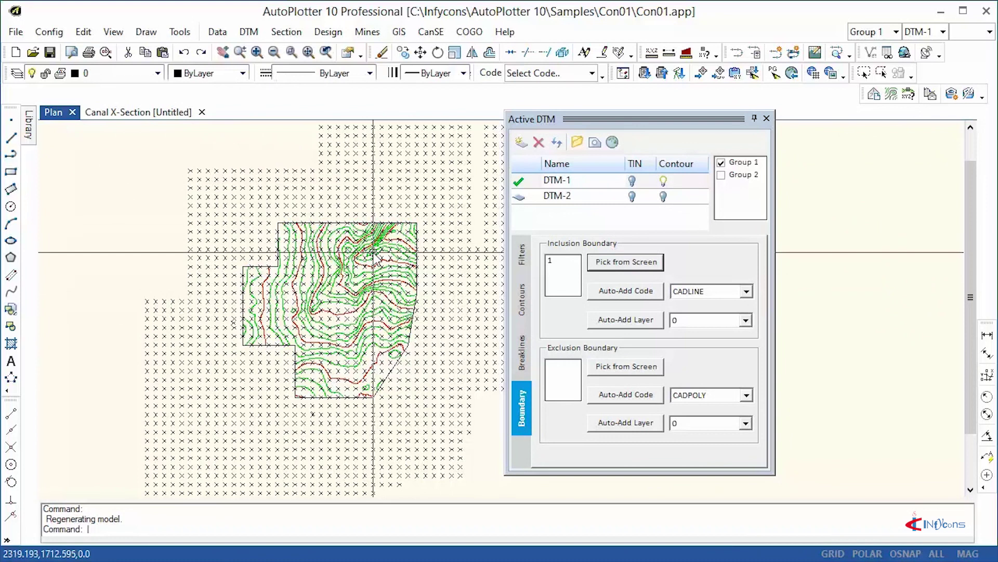
Pick the central boundary polyline as an exclusion boundary so no contours form inside it
left_click(597, 366)
scroll(411, 361, "up", 5)
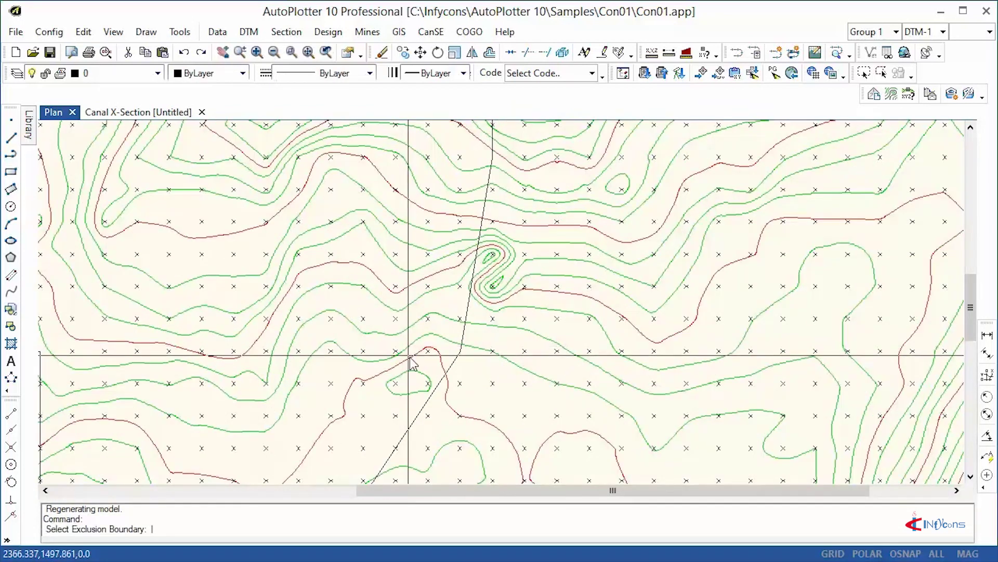
scroll(411, 360, "up", 3)
left_click(494, 343)
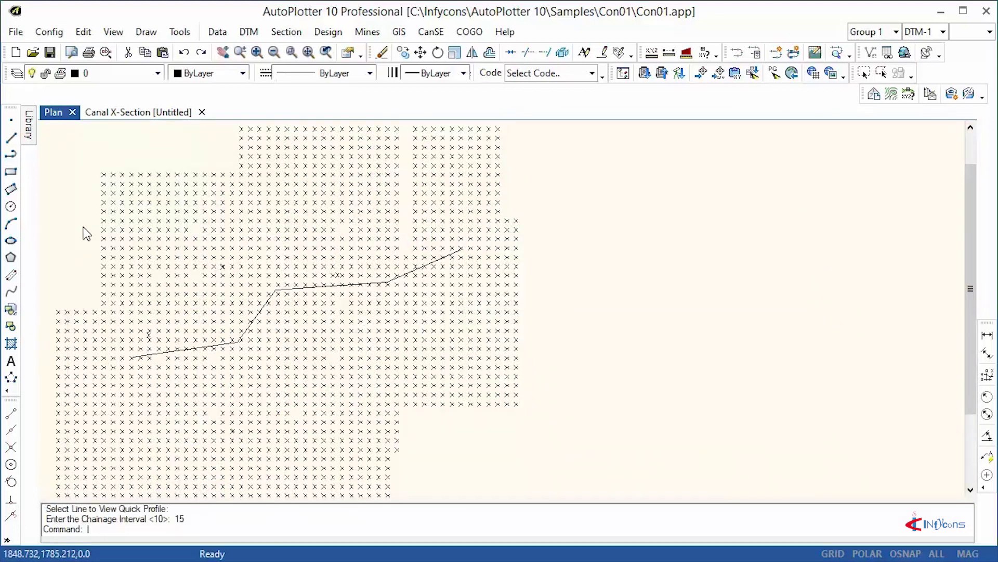
Generate a quick DTM profile along the drawn line at chainage interval 15 with horizontal grid hidden
left_click(249, 31)
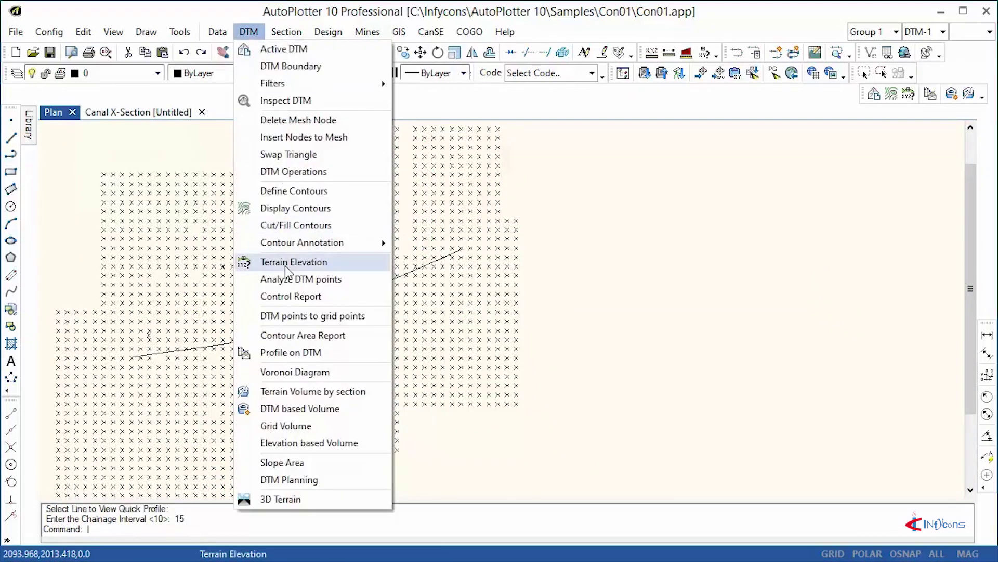
left_click(291, 353)
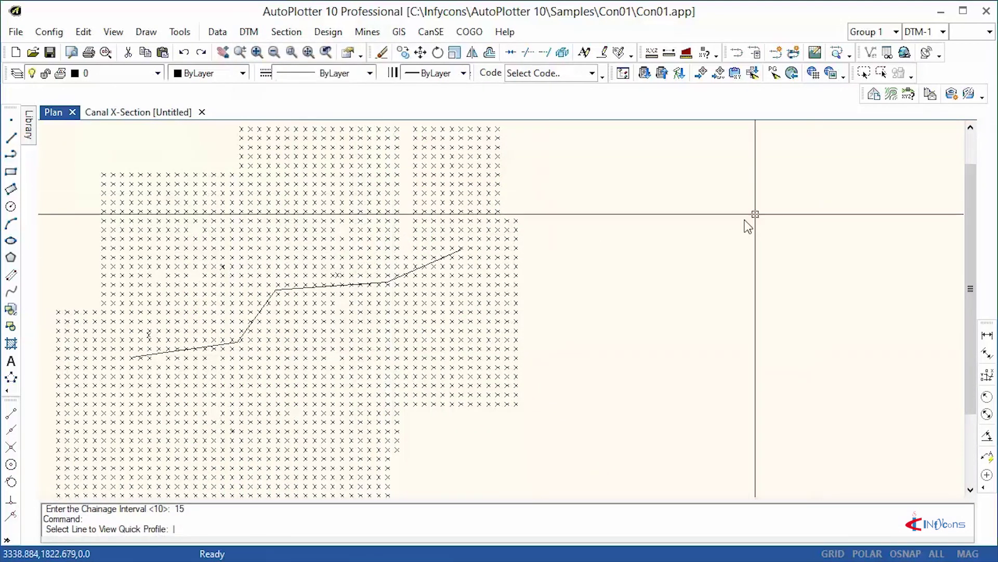
scroll(396, 280, "up", 3)
left_click(390, 273)
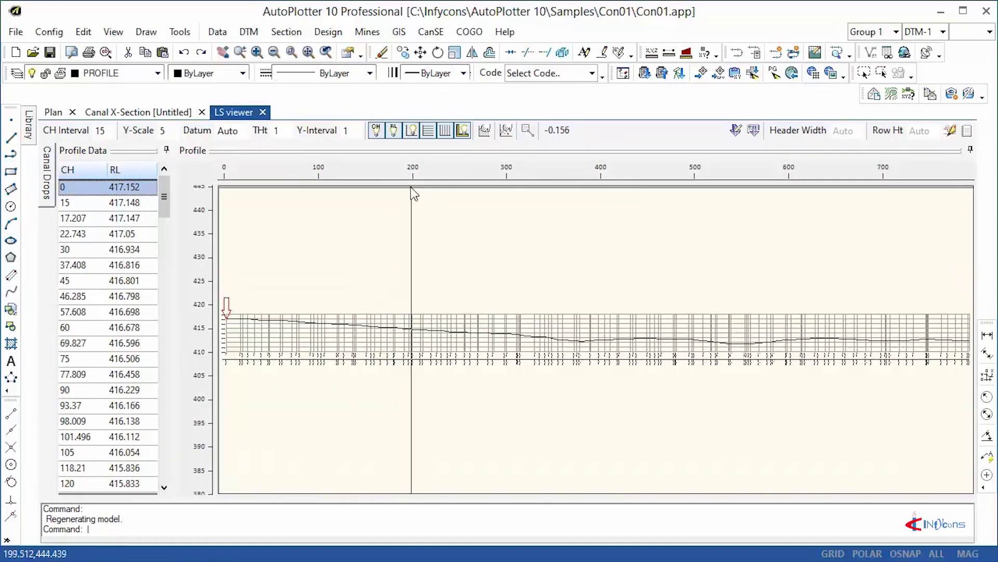
left_click(428, 130)
scroll(299, 313, "down", 2)
scroll(457, 364, "up", 5)
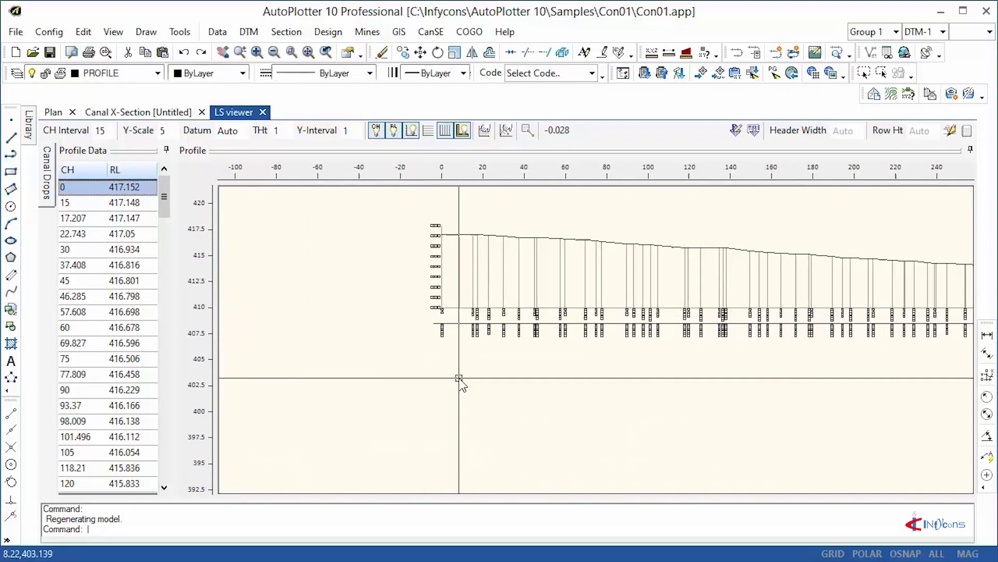
scroll(464, 301, "down", 4)
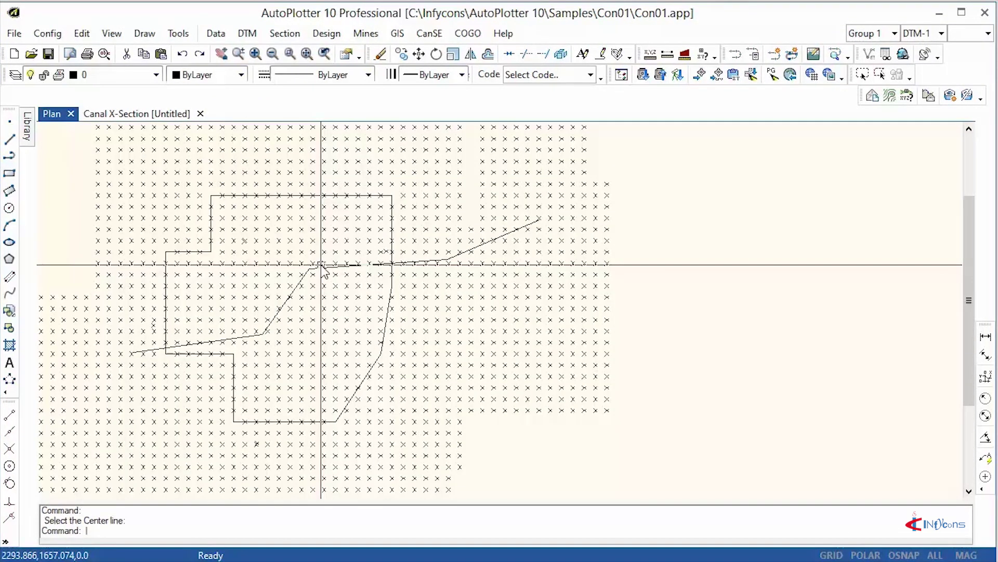
scroll(321, 267, "up", 3)
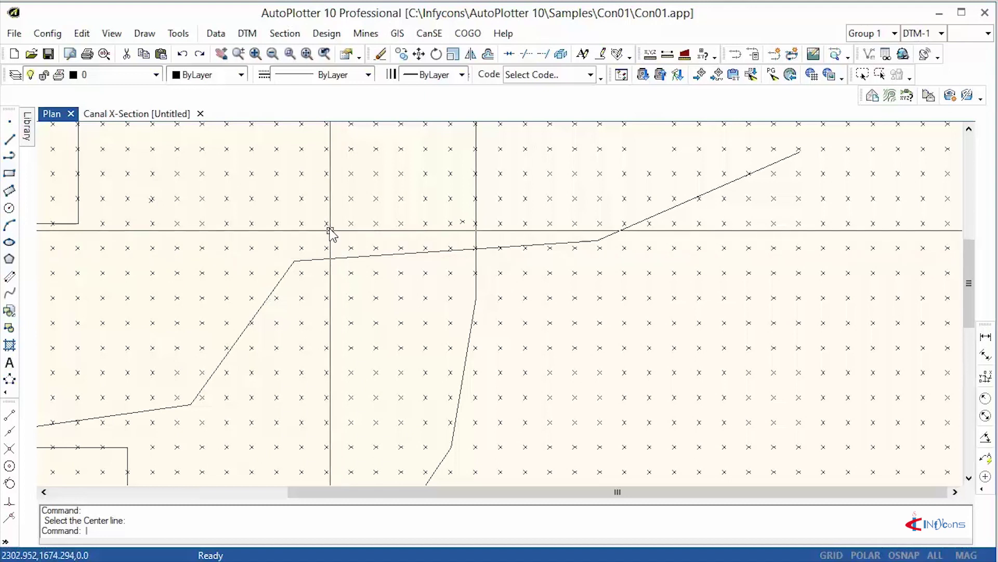
Build route cross-section data from the DTM along the centre line and inspect the green section ticks
left_click(281, 33)
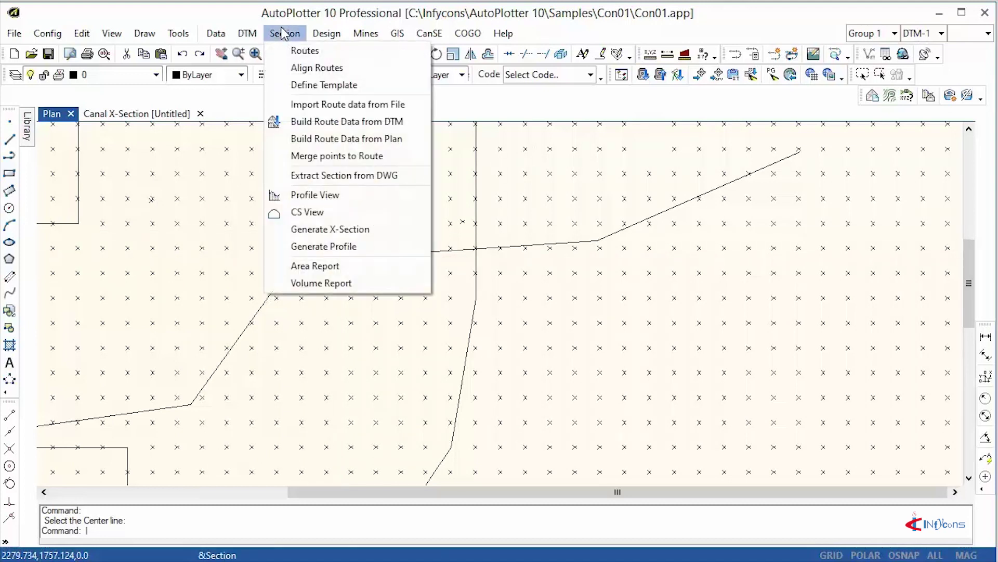
left_click(307, 118)
left_click(250, 316)
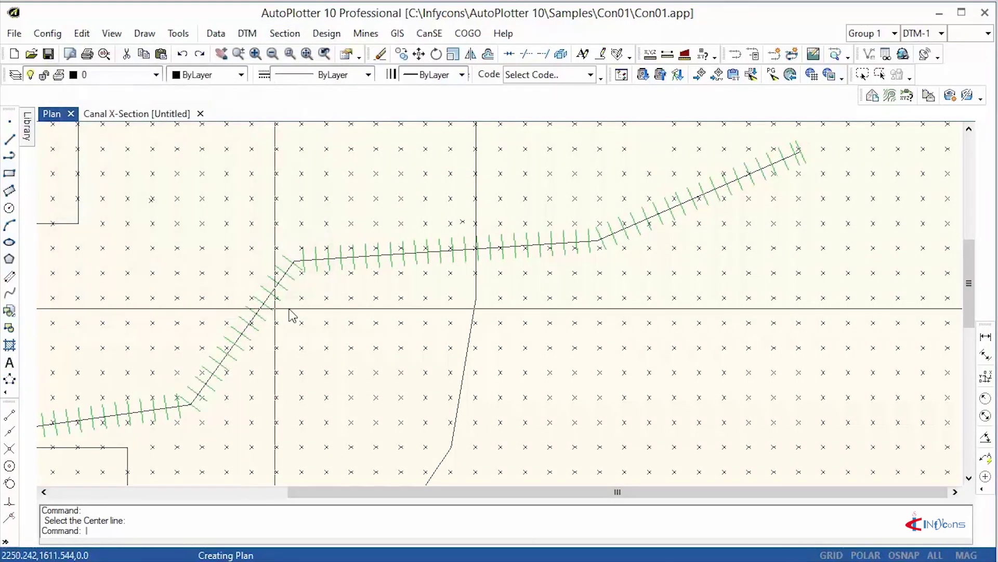
scroll(738, 201, "up", 2)
middle_click_drag(443, 290, 686, 223)
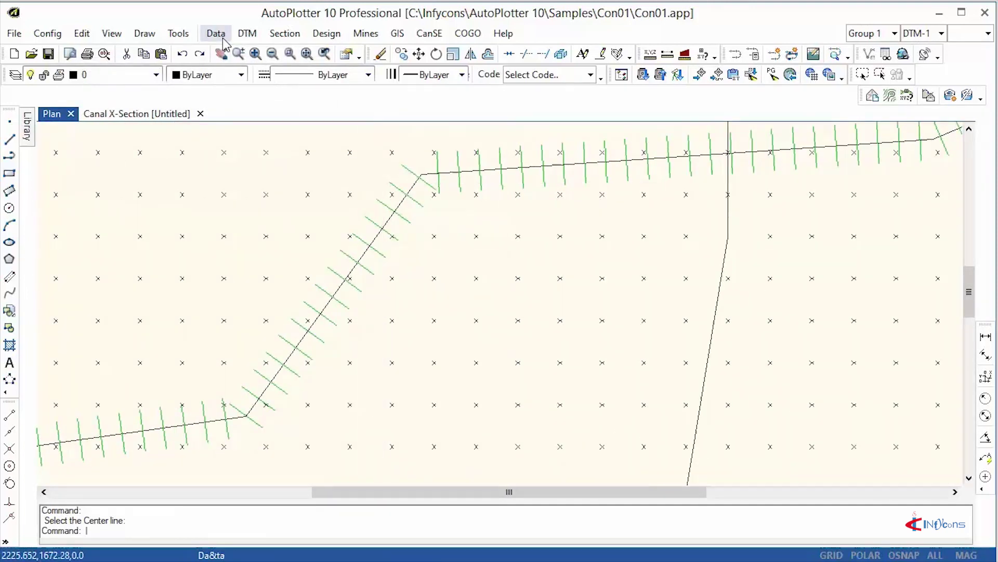
left_click(284, 33)
left_click(294, 51)
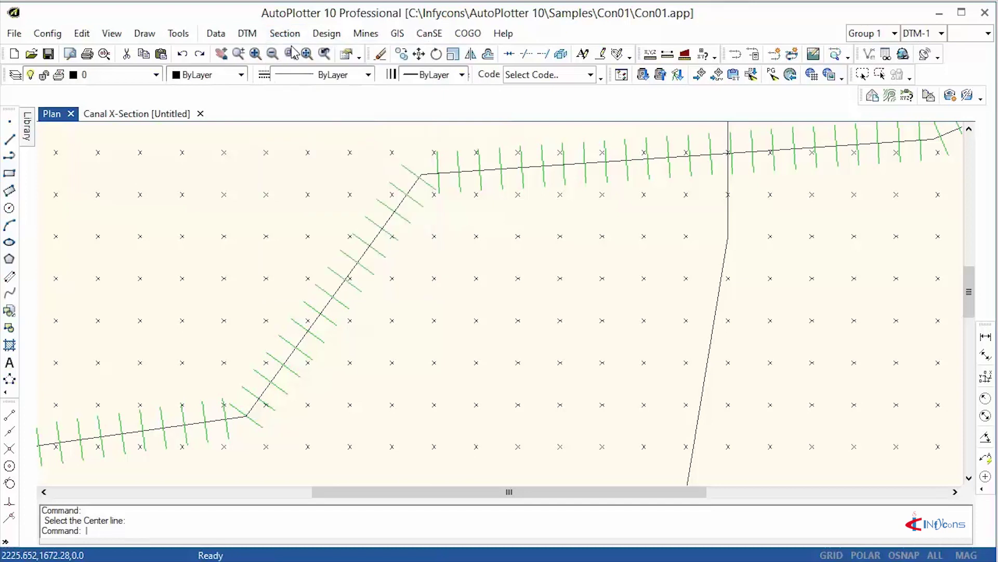
Step through the Road route's cross-sections, return to CH 0.0 (cut 23.30053), then close the view
scroll(299, 250, "down", 10)
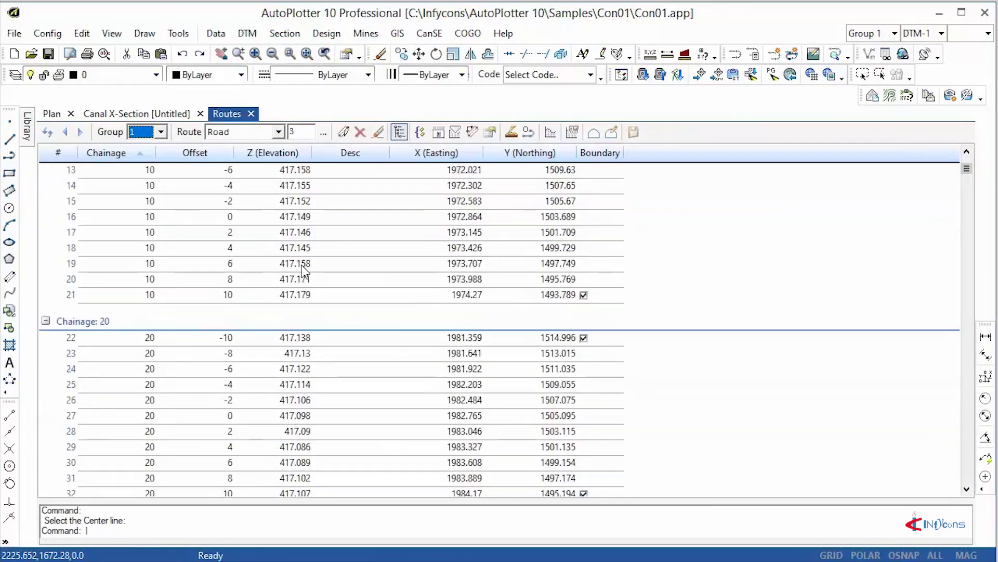
left_click(596, 137)
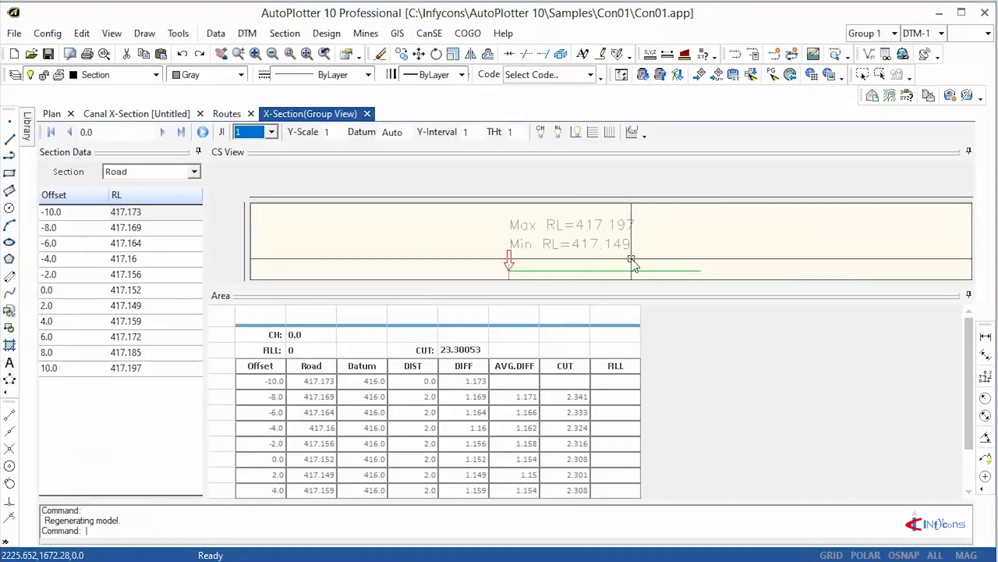
left_click(163, 131)
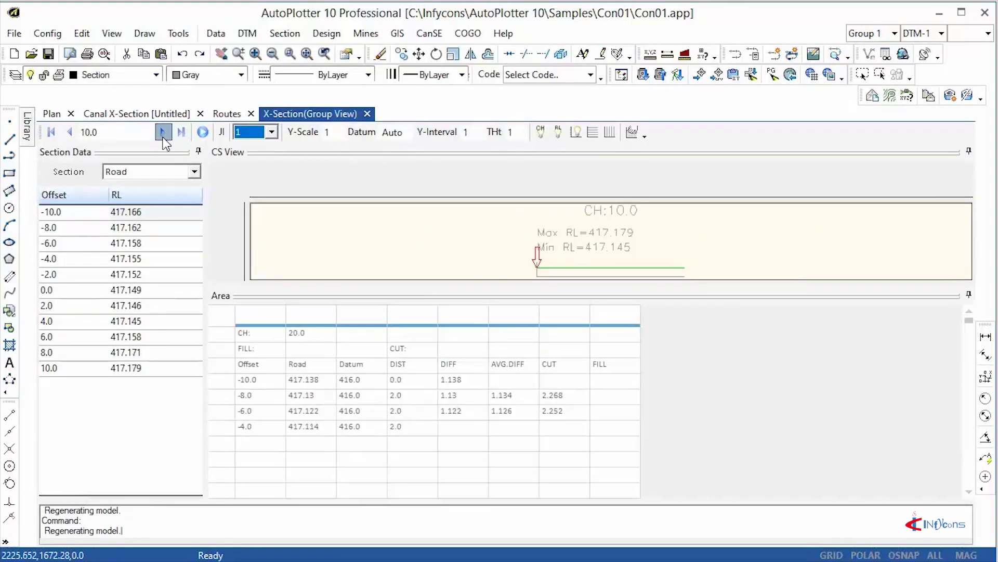
left_click(163, 132)
left_click(163, 132)
left_click(162, 132)
left_click(163, 132)
left_click(51, 132)
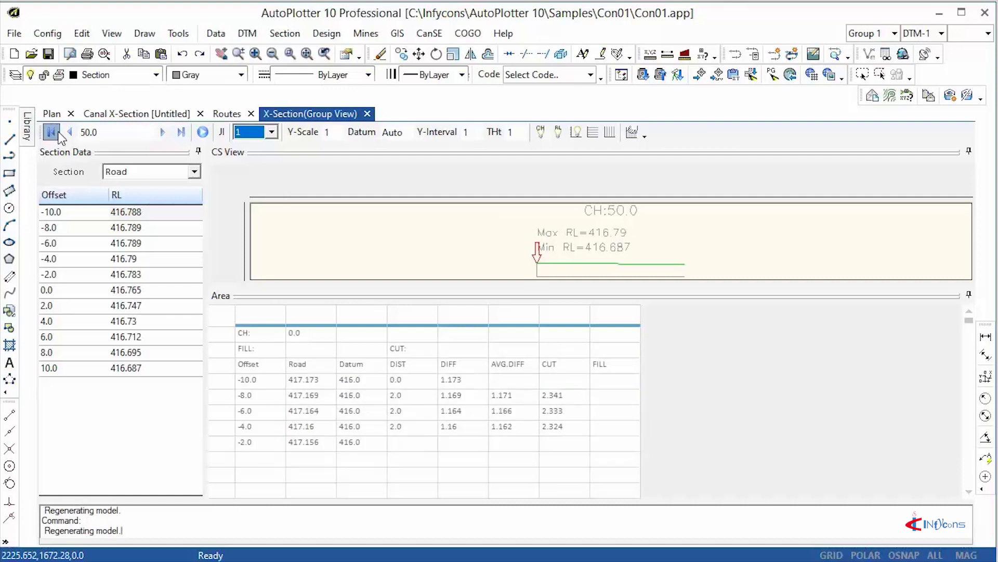
left_click(368, 114)
Show the Road route's longitudinal profile with vertical grid lines and zoom into the graph
left_click(552, 136)
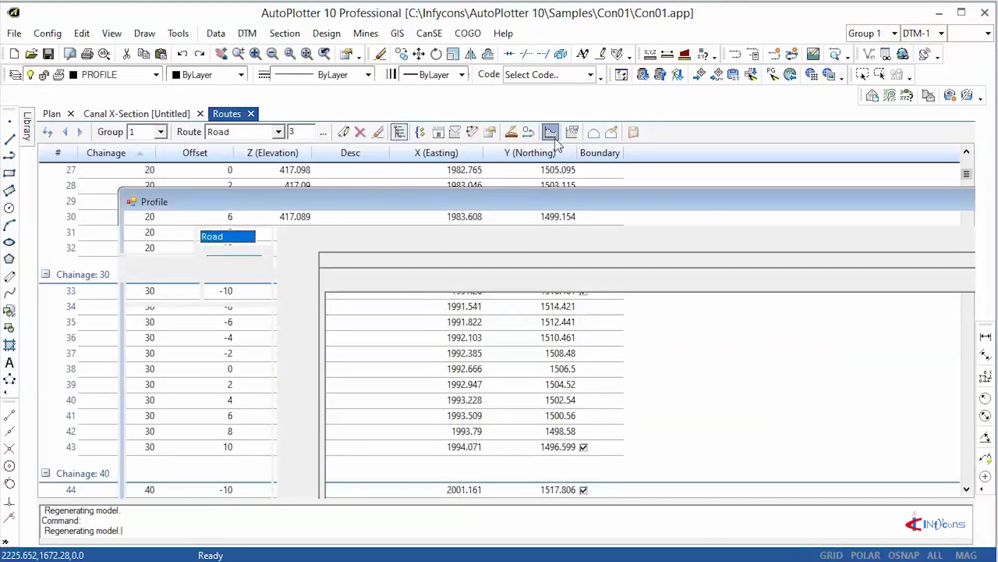
scroll(435, 329, "down", 1)
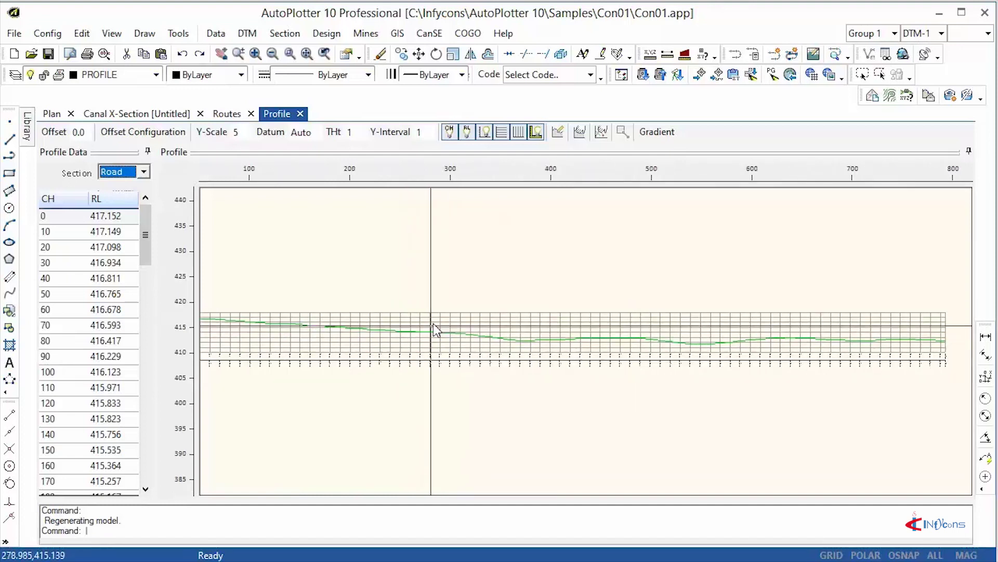
left_click(518, 133)
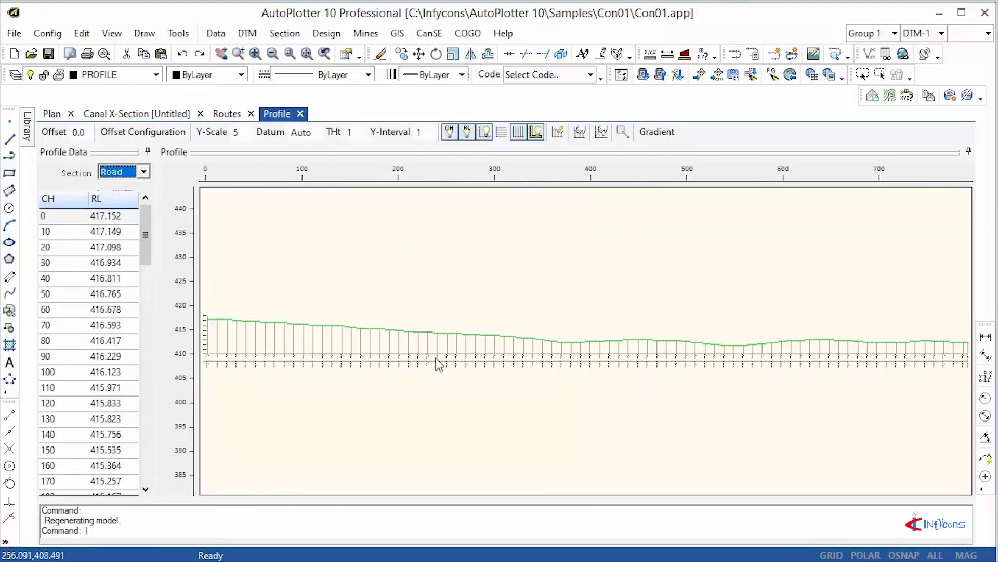
scroll(251, 339, "up", 3)
scroll(401, 334, "up", 2)
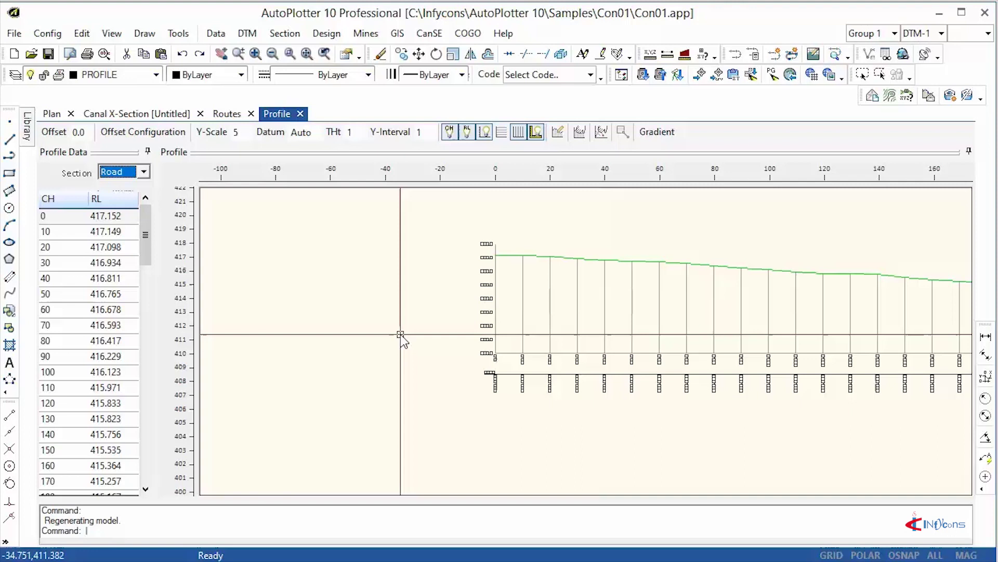
scroll(622, 350, "up", 4)
scroll(662, 314, "down", 3)
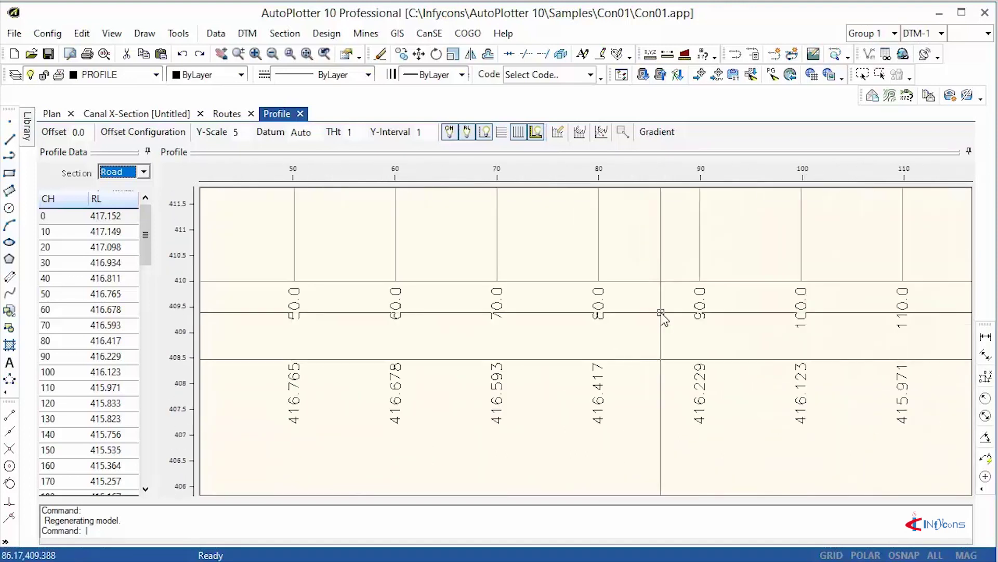
scroll(789, 331, "down", 4)
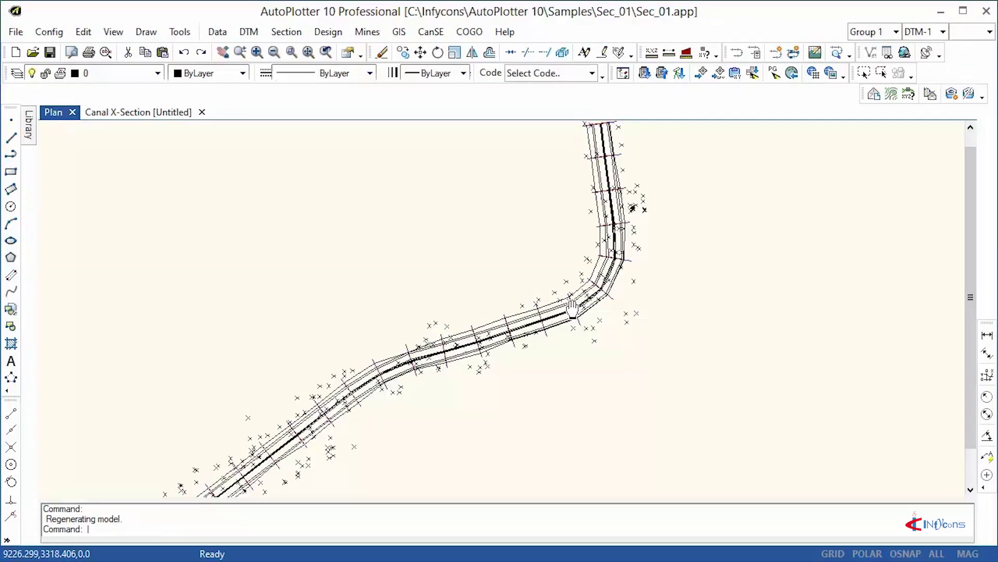
Switch the Sec_01 route table to the FINISHED route's points
scroll(536, 330, "up", 5)
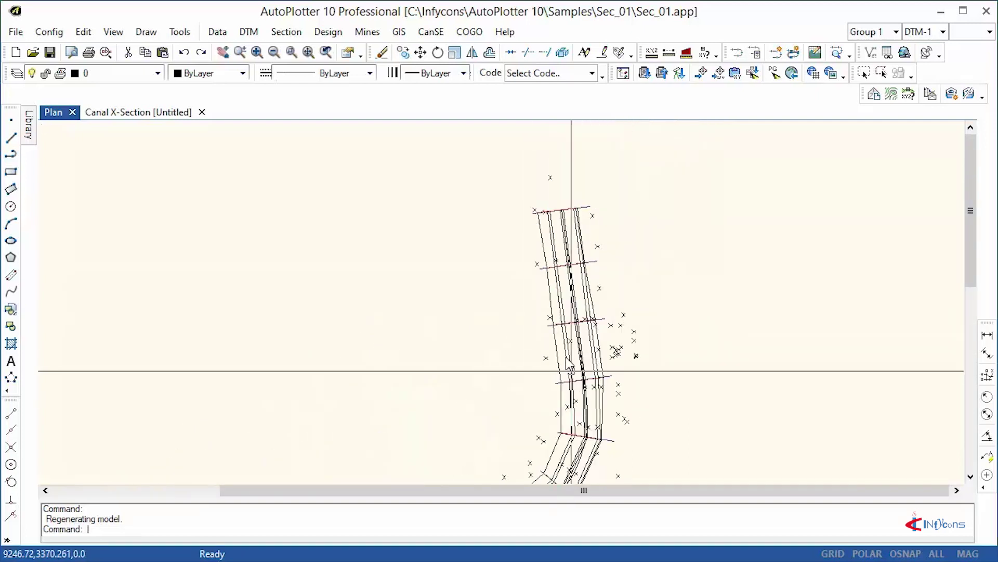
left_click(286, 31)
left_click(287, 33)
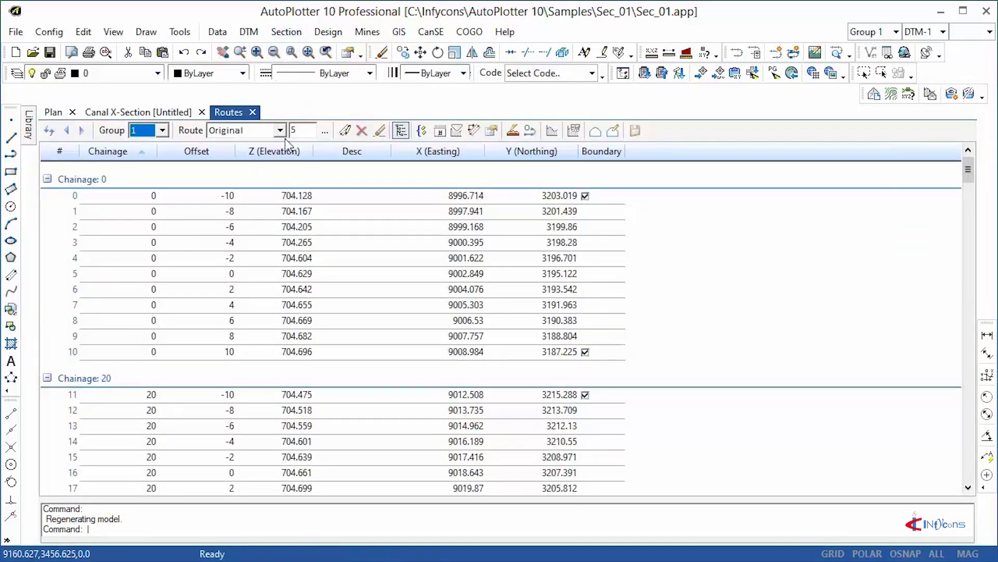
left_click(250, 156)
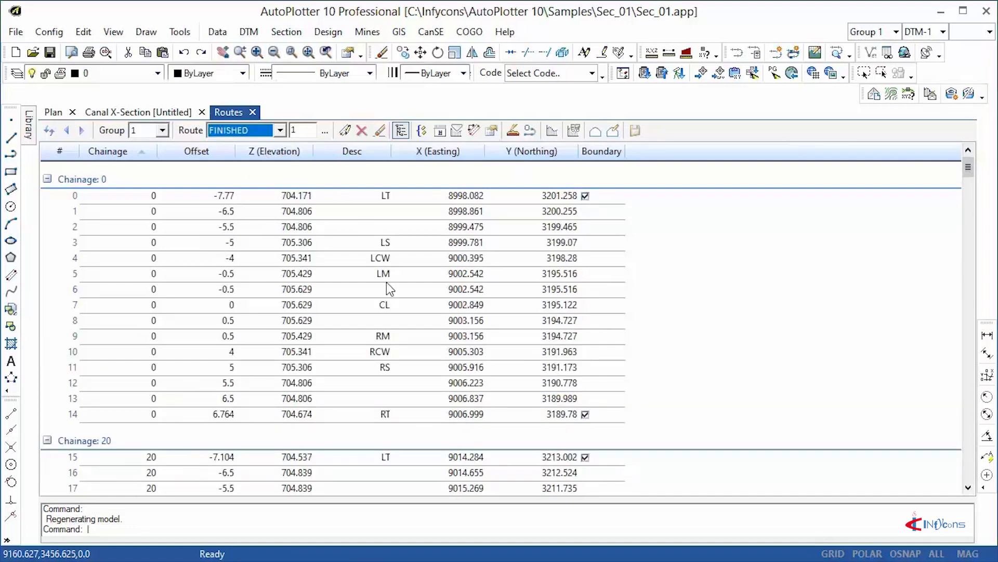
Compare FINISHED and Original cross-sections through chainage 60, selecting the cut/fill area table
left_click(594, 134)
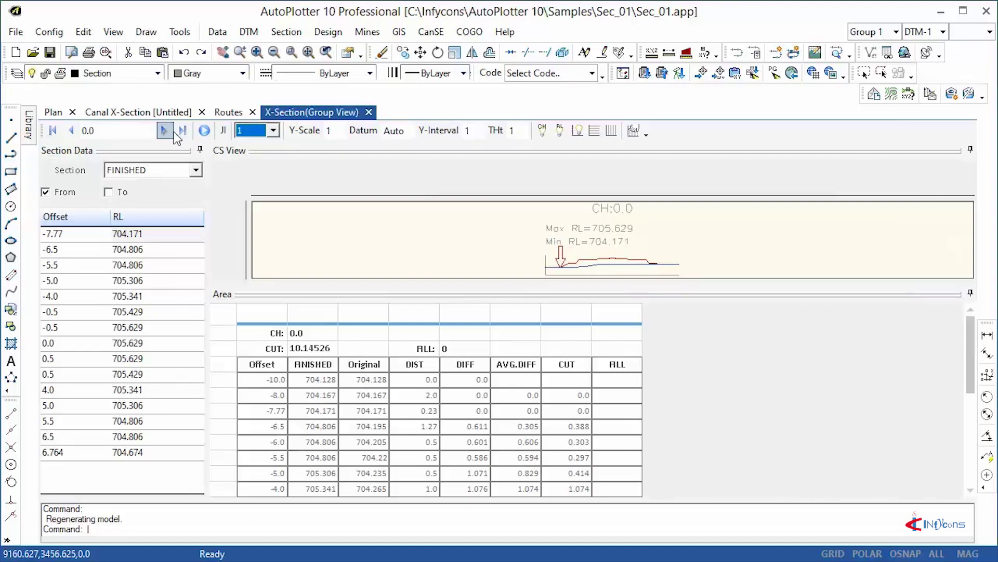
left_click(164, 130)
left_click(163, 130)
left_click(164, 130)
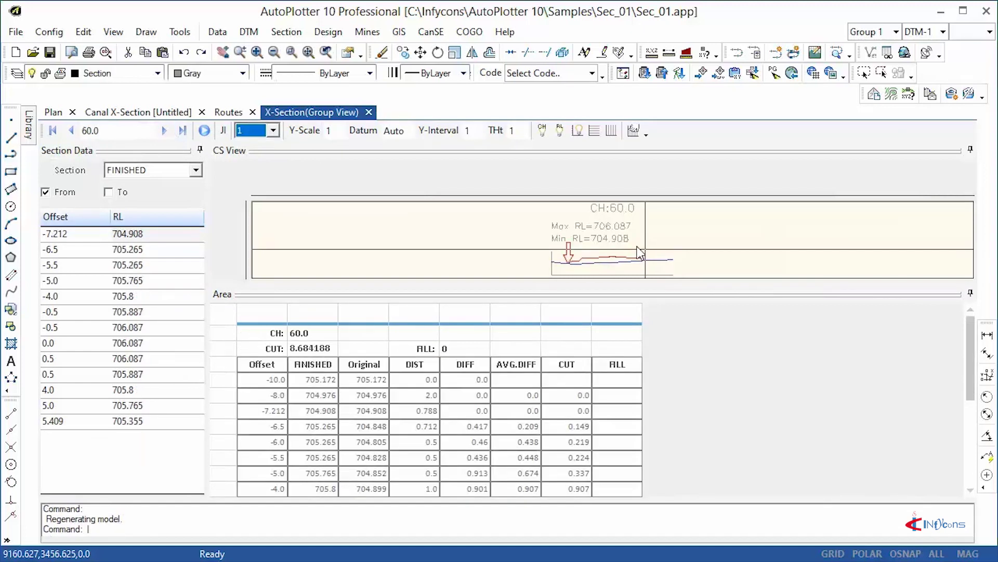
left_click_drag(263, 313, 606, 428)
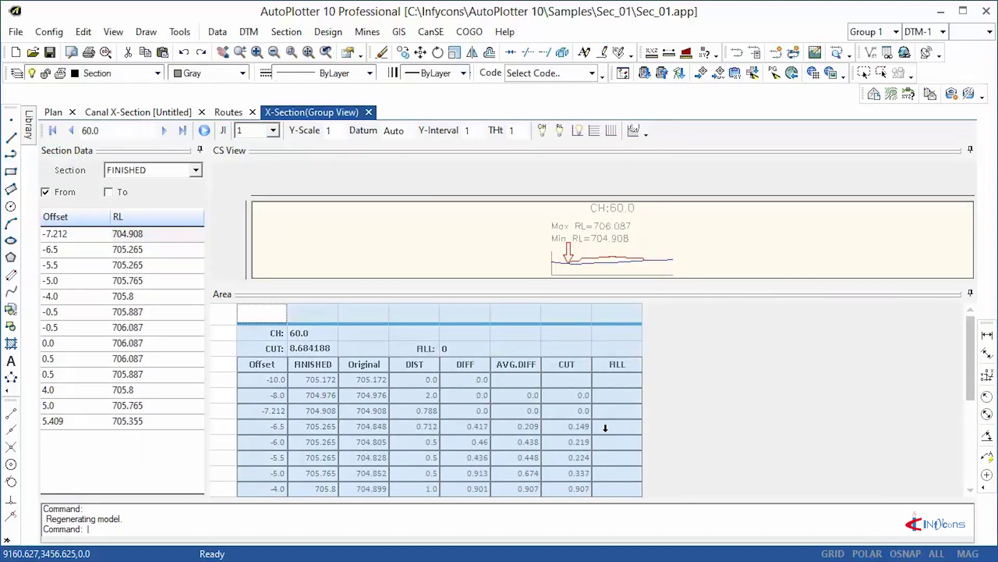
left_click(228, 112)
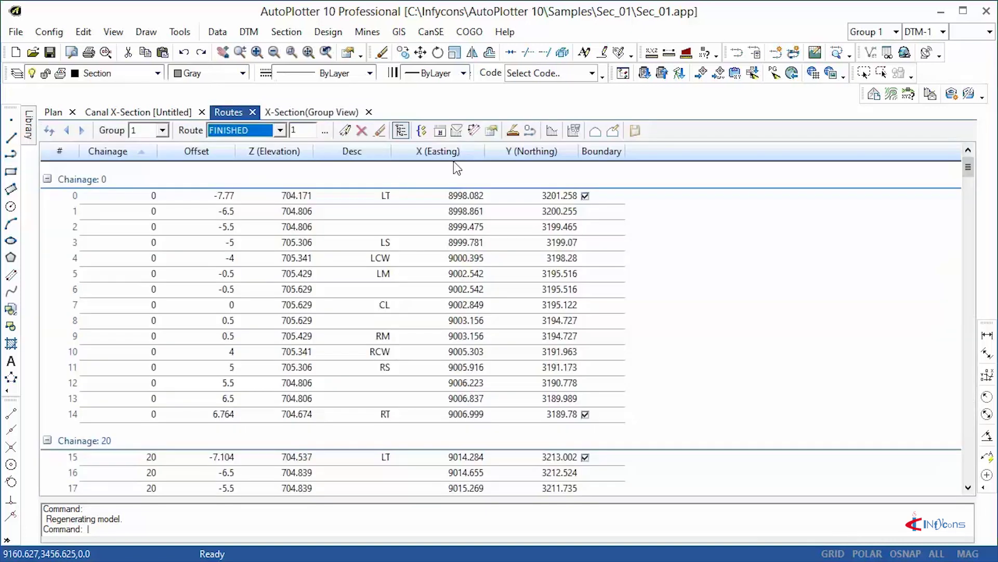
View the Sec_01 longitudinal profile with horizontal grid lines hidden, then go back to the plan
left_click(552, 130)
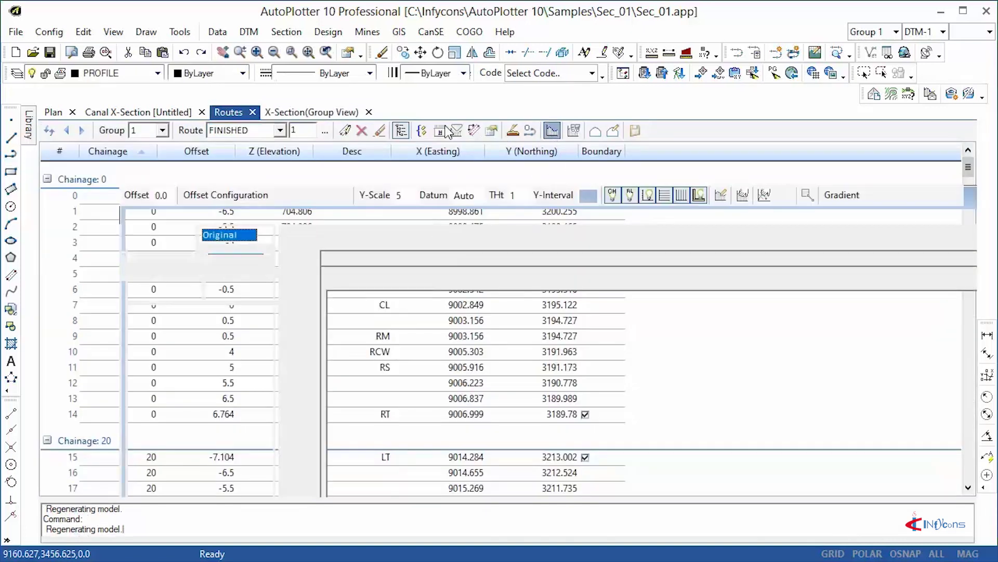
left_click(501, 131)
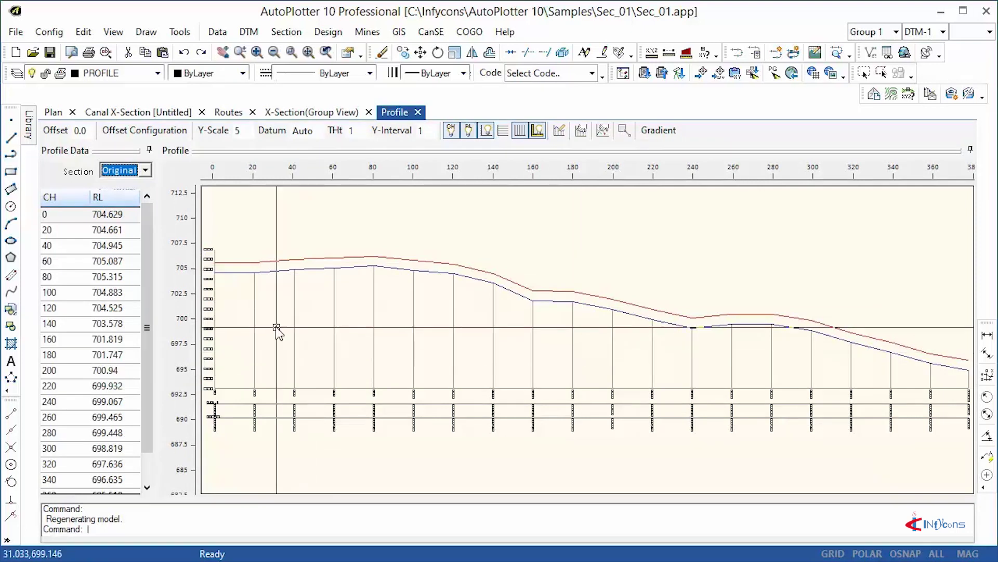
scroll(277, 329, "up", 5)
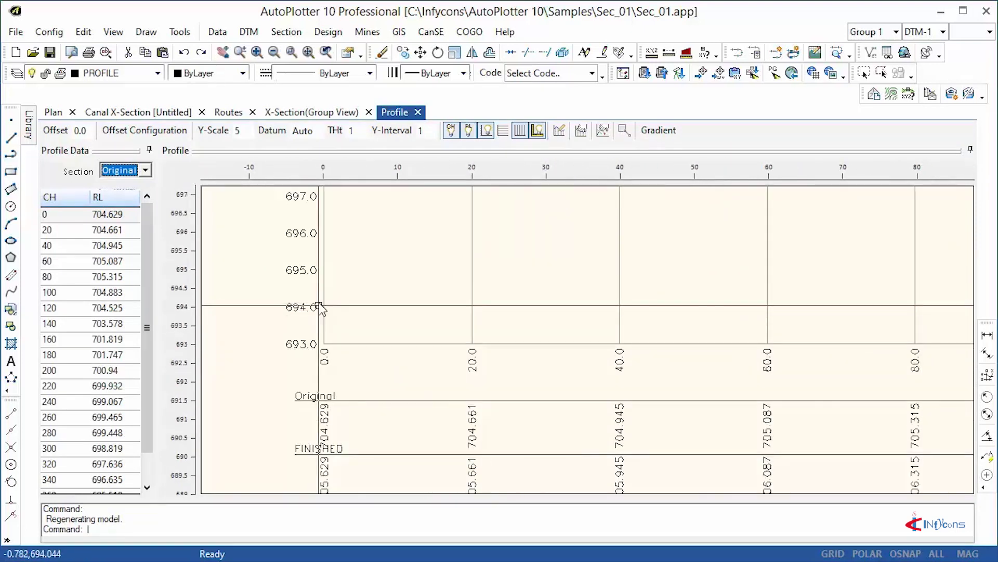
scroll(526, 350, "down", 3)
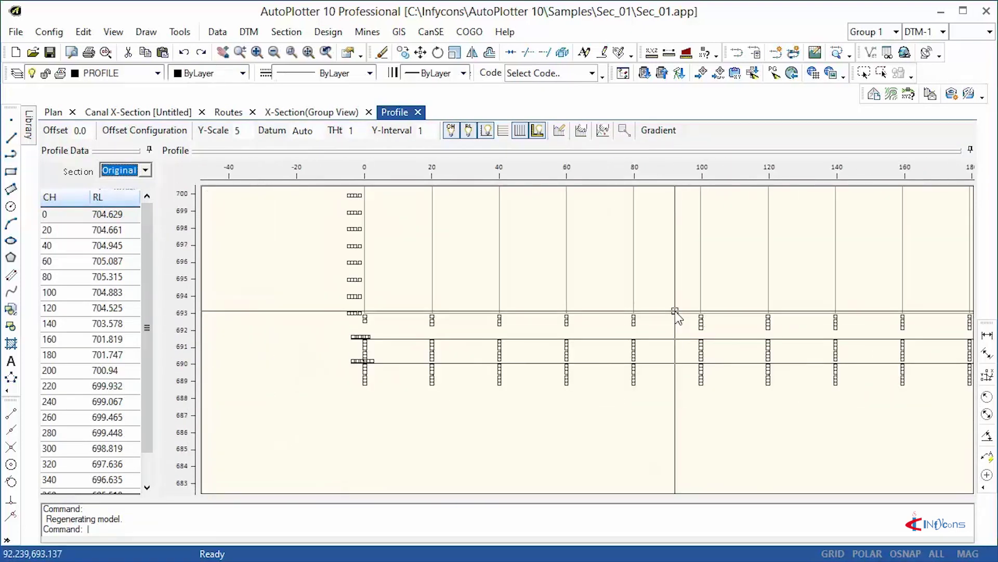
left_click(54, 113)
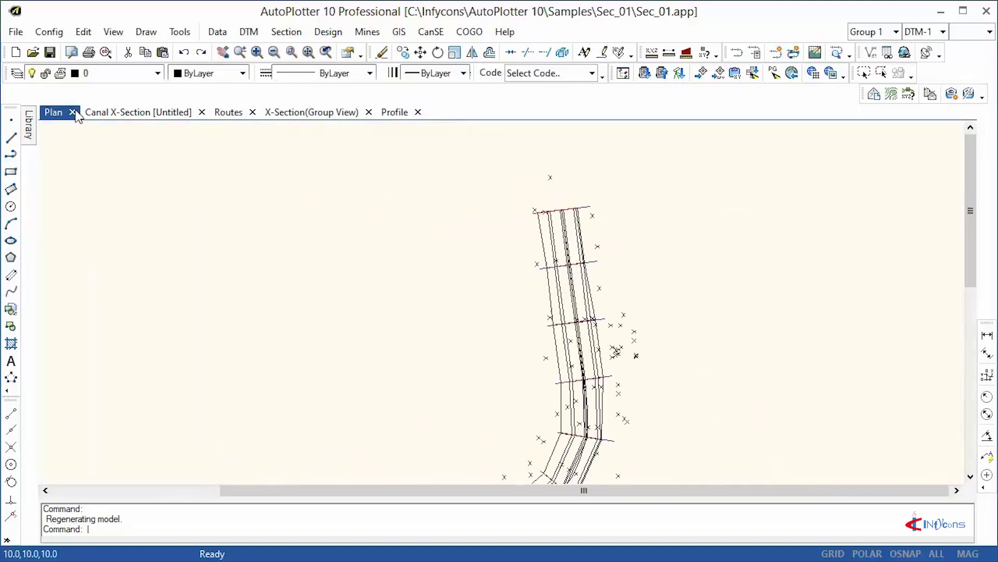
Generate the final cross-section sheets 0, 180 and 360 with default table, caption and section settings
left_click(286, 32)
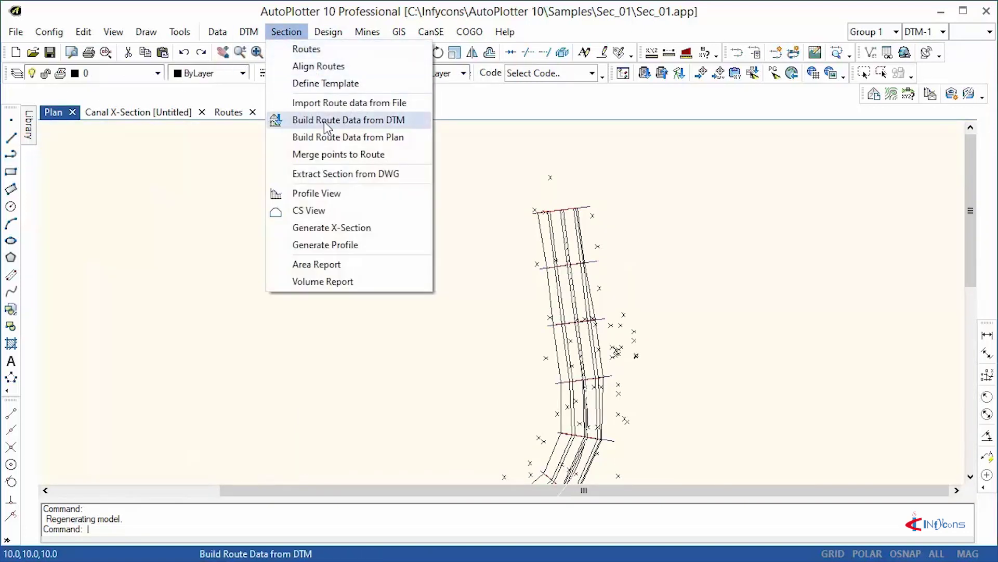
left_click(343, 229)
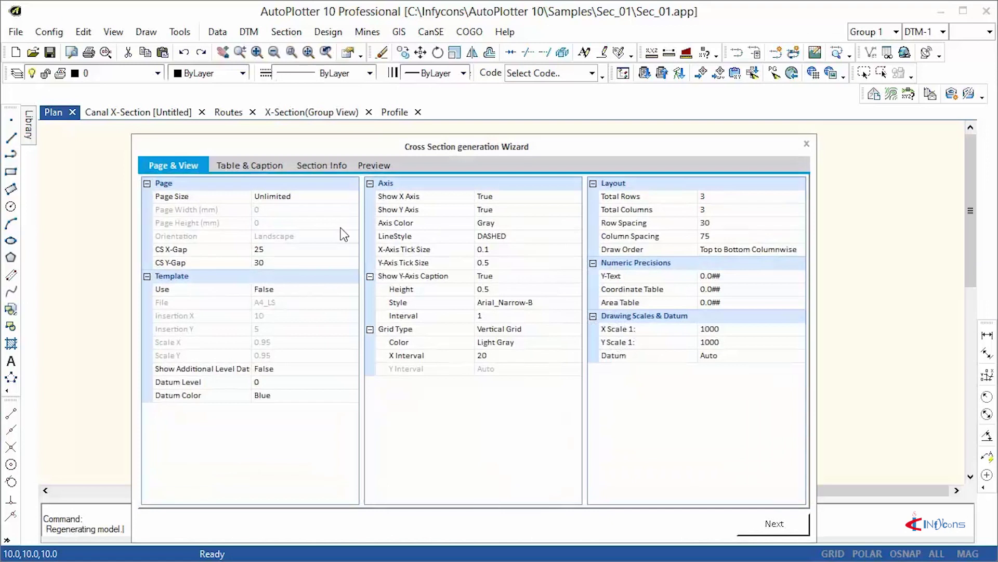
left_click(767, 518)
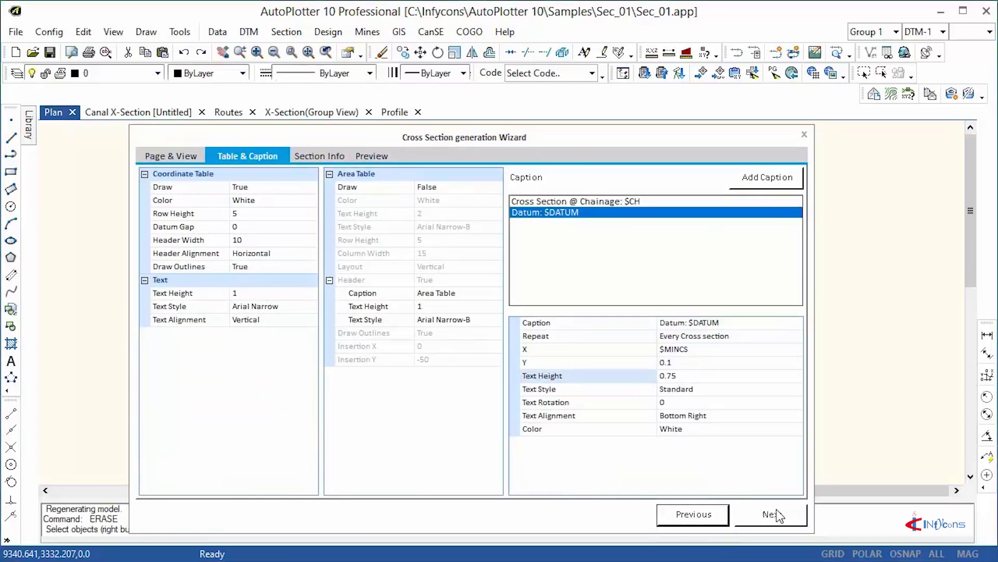
left_click(775, 510)
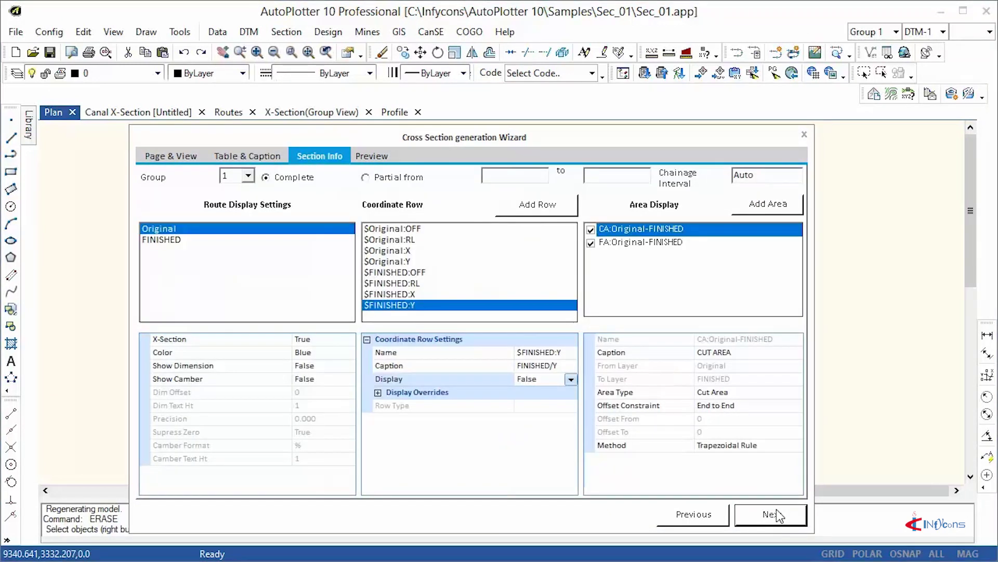
left_click(775, 512)
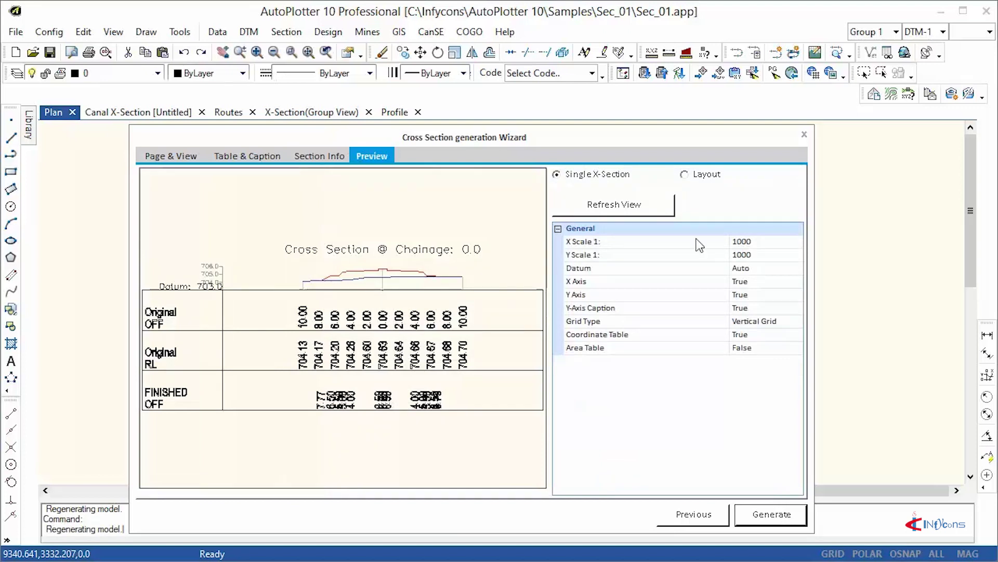
scroll(420, 308, "up", 2)
scroll(420, 308, "down", 3)
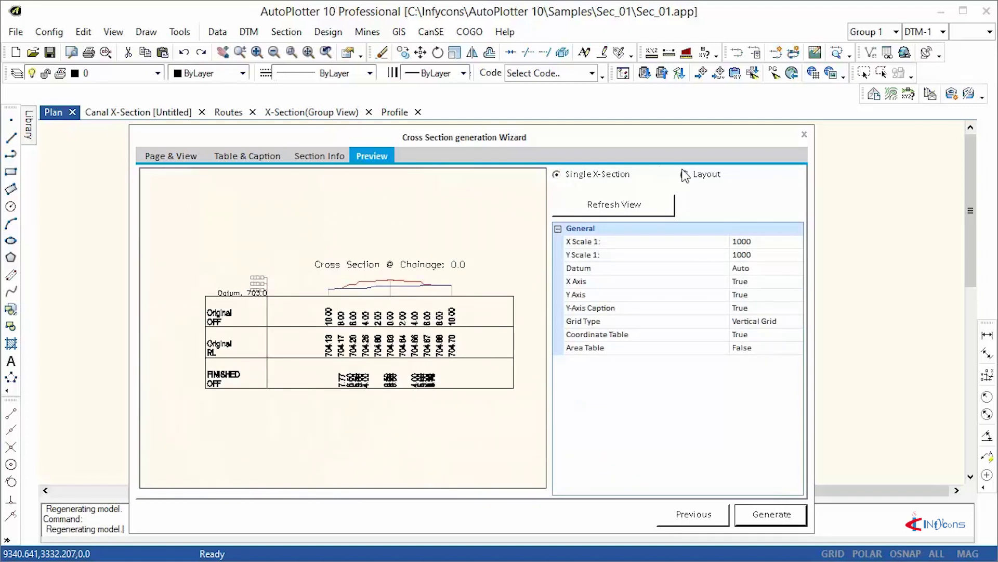
left_click(769, 519)
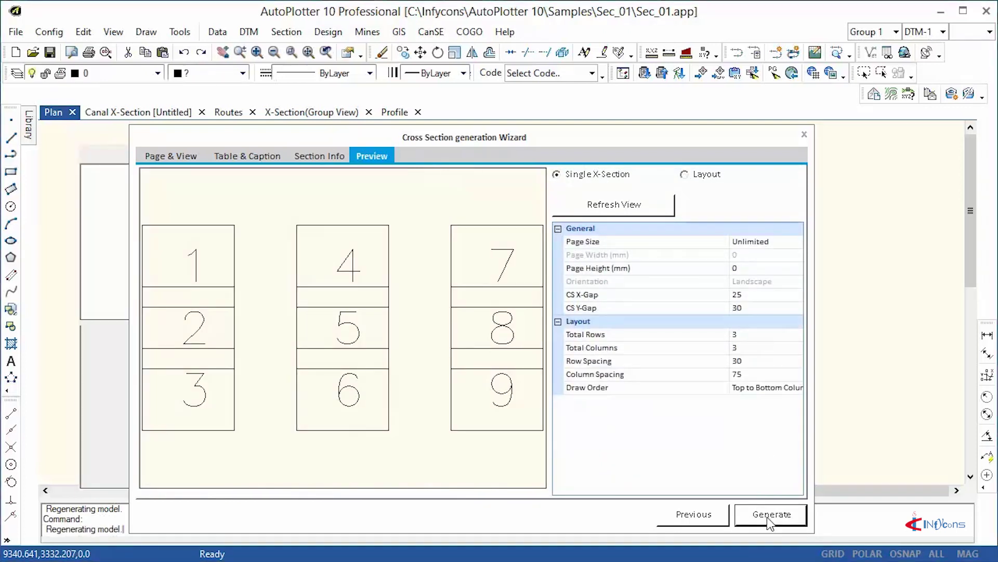
Inspect the Final X-Section sheets for chainages 0–100 and sheet 180, then return to the plan
left_click(801, 138)
scroll(508, 207, "up", 3)
middle_click_drag(508, 207, 299, 282)
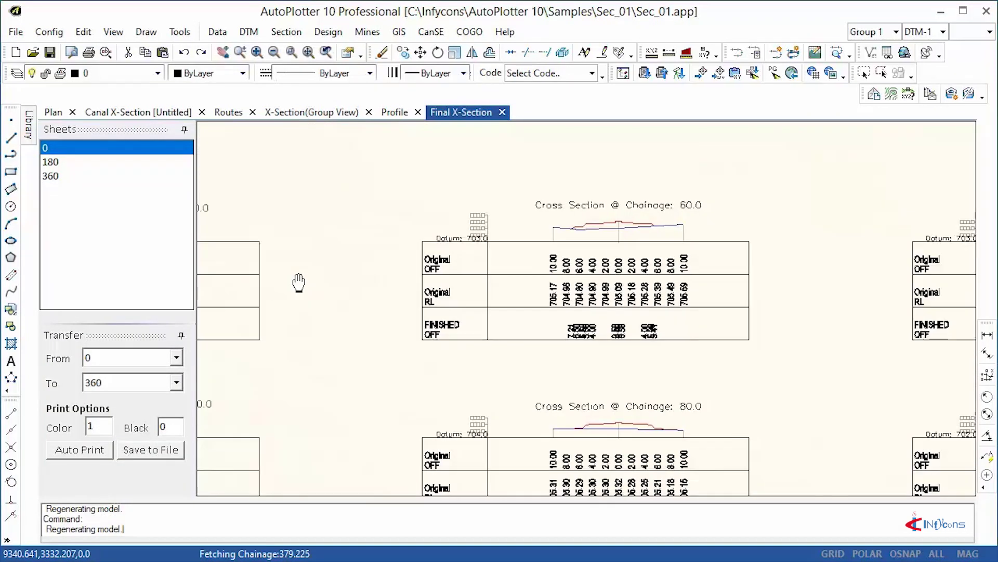
scroll(722, 292, "down", 3)
middle_click_drag(722, 292, 613, 269)
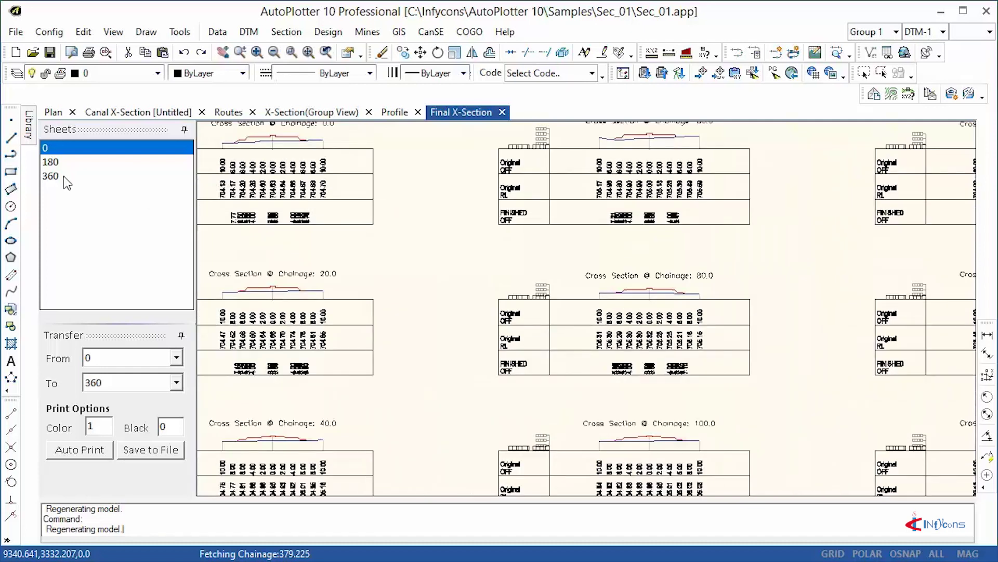
left_click(58, 164)
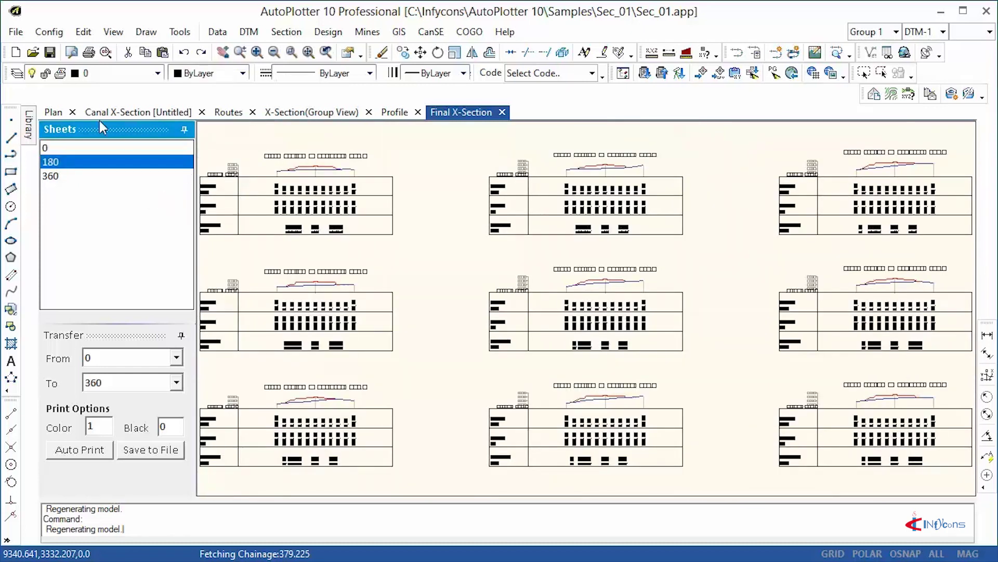
left_click(66, 114)
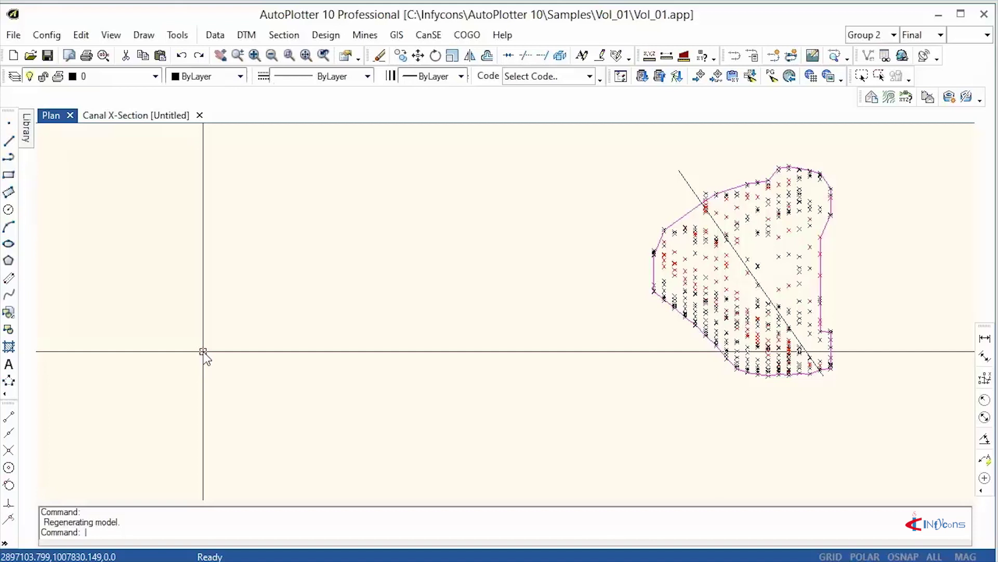
Compute the section-based volume to the Initial DTM every 10 chainage and review the report rows
left_click(246, 35)
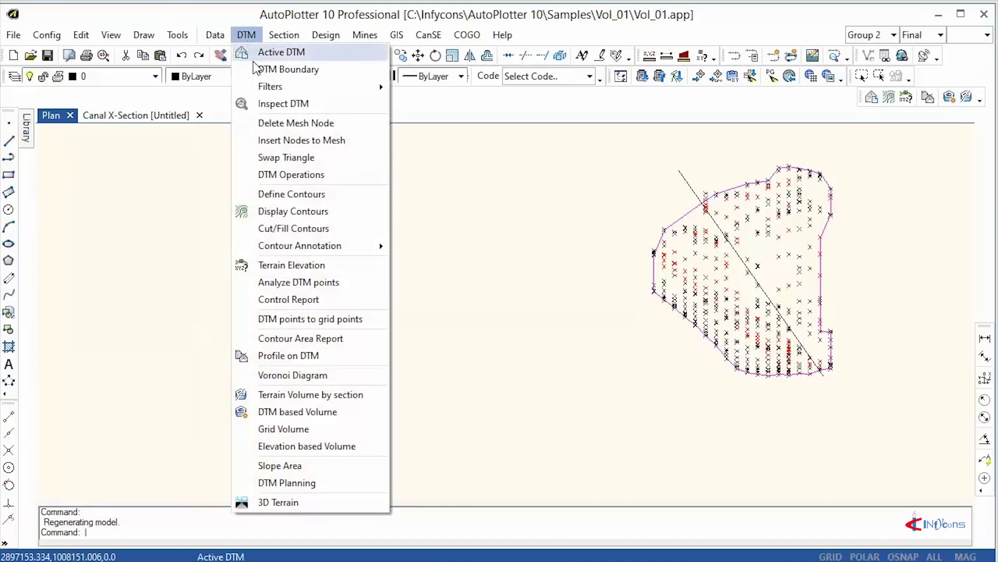
left_click(321, 398)
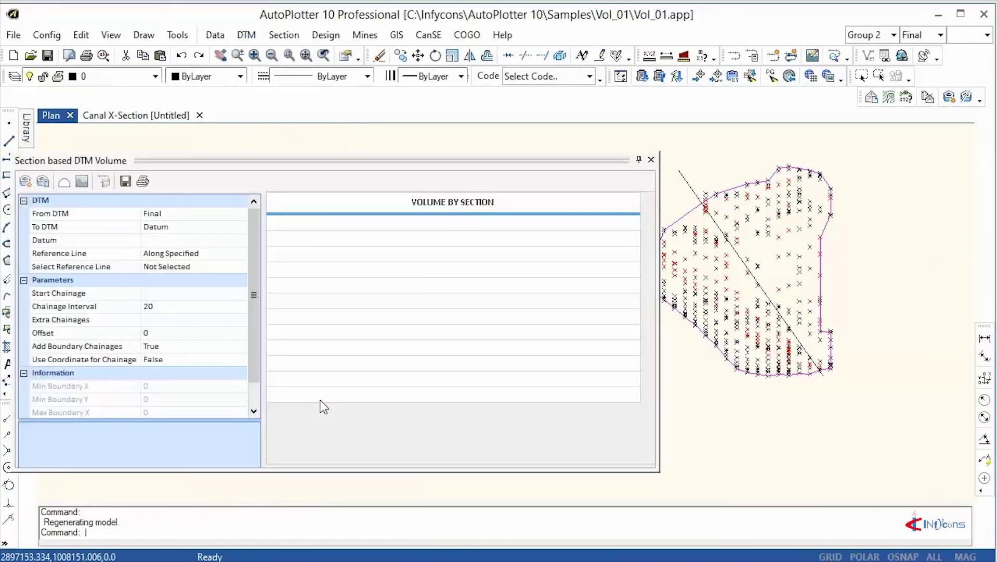
left_click(195, 227)
left_click(242, 226)
left_click(203, 245)
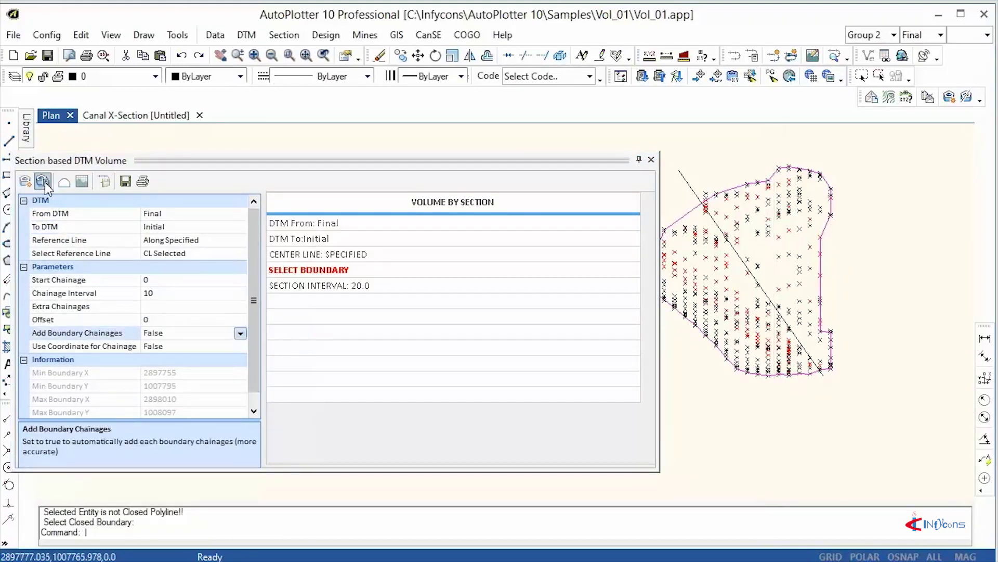
left_click(43, 181)
left_click(412, 240)
left_click_drag(414, 246, 521, 421)
scroll(828, 252, "up", 3)
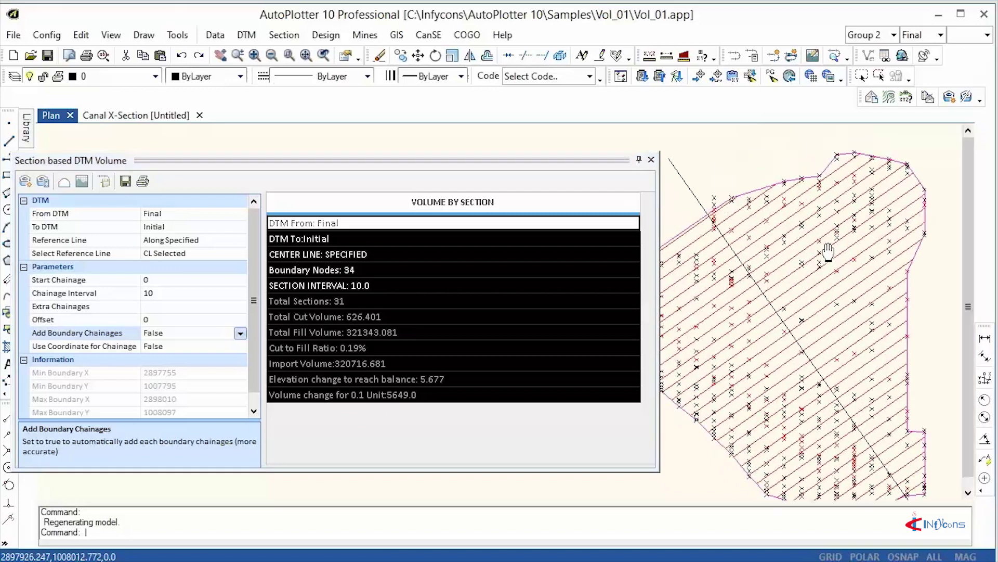
middle_click_drag(828, 253, 844, 254)
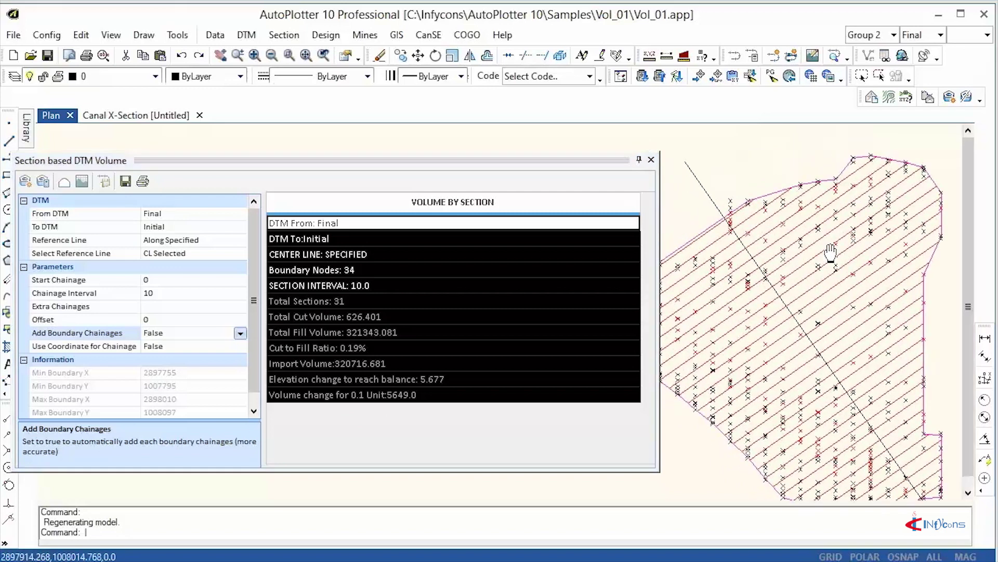
Step through the terrain cross-sections from chainage 70 to 100 and inspect the area table
left_click(65, 183)
left_click_drag(167, 159, 443, 414)
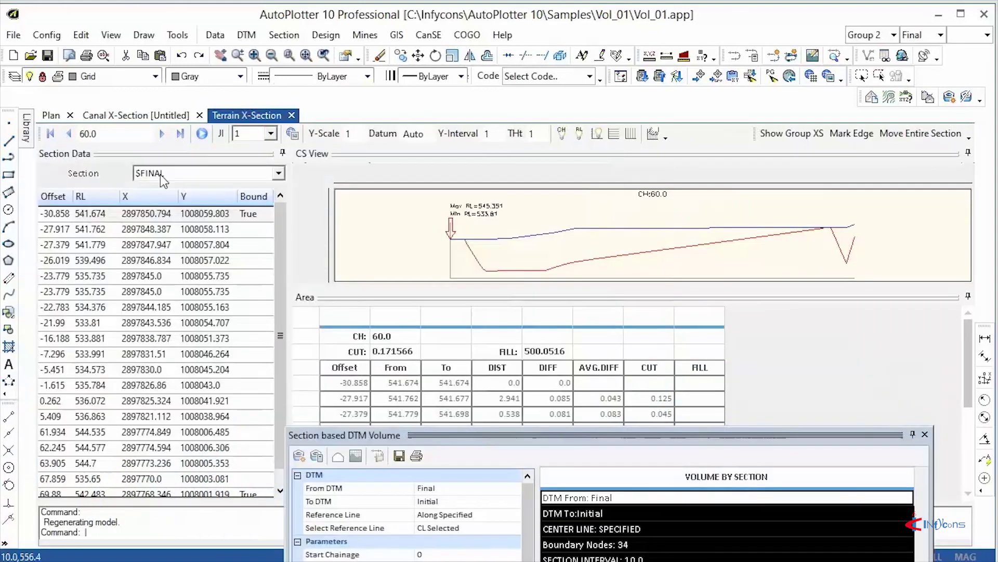
left_click(162, 134)
left_click(162, 134)
left_click(162, 134)
left_click(162, 133)
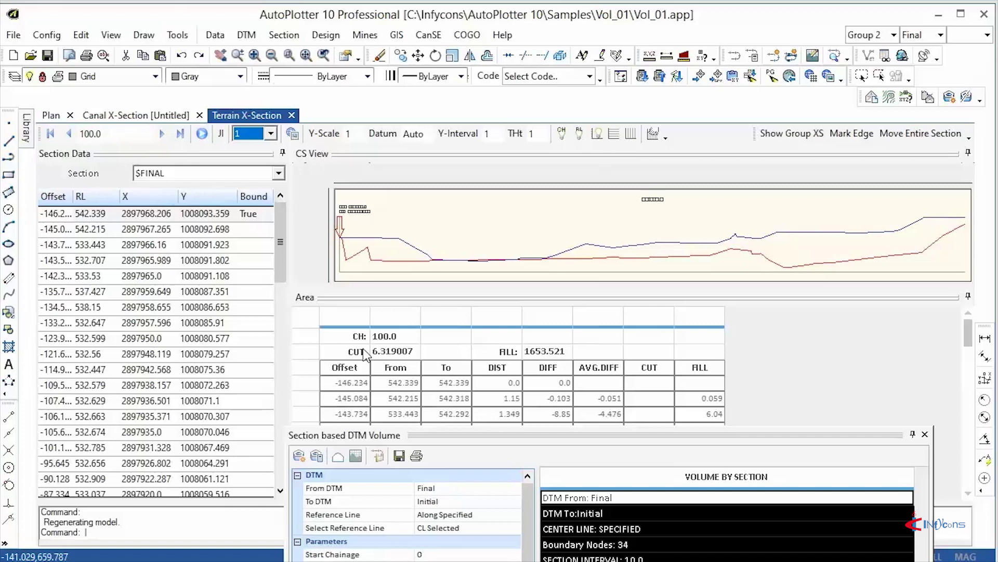
left_click_drag(313, 344, 703, 429)
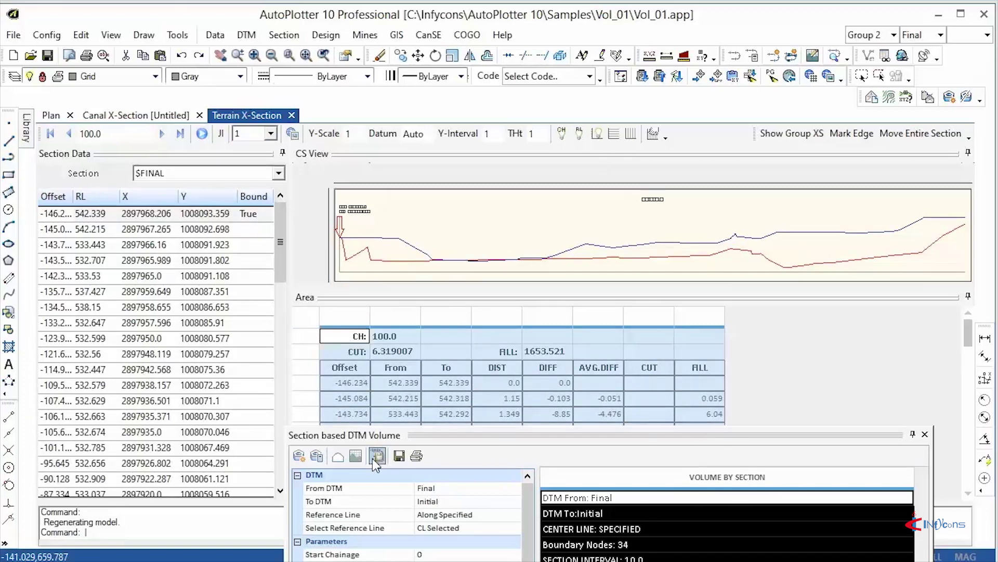
Review the volume longitudinal profile and Volume Report, then close both viewers
left_click(359, 455)
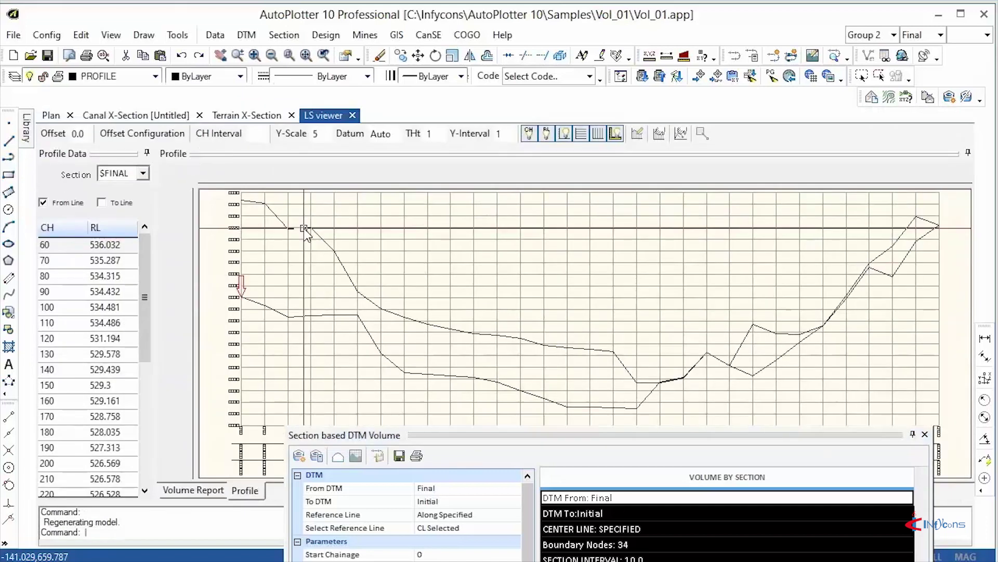
middle_click_drag(508, 285, 517, 339)
left_click(175, 489)
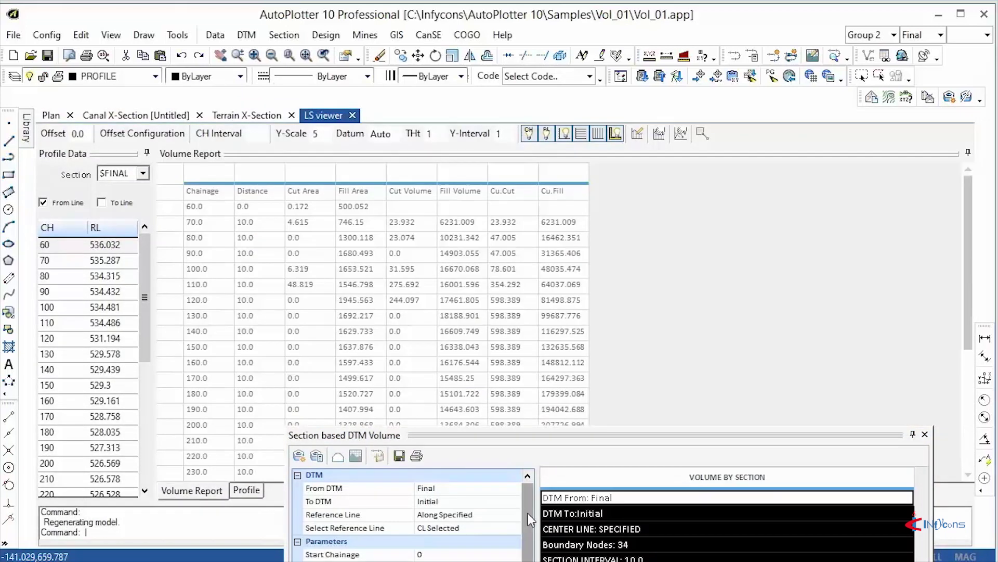
left_click_drag(546, 444, 703, 455)
scroll(309, 323, "down", 4)
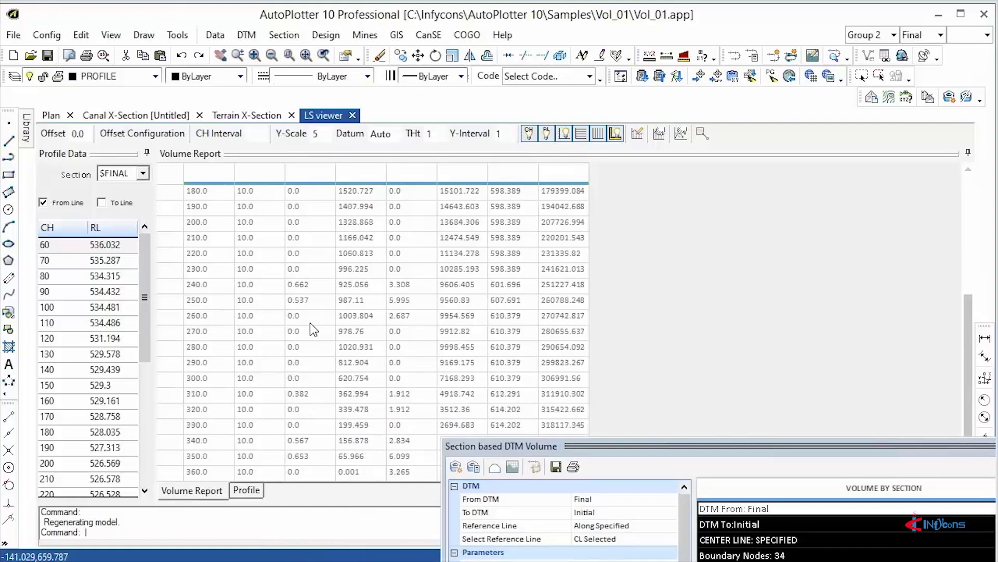
scroll(310, 324, "up", 3)
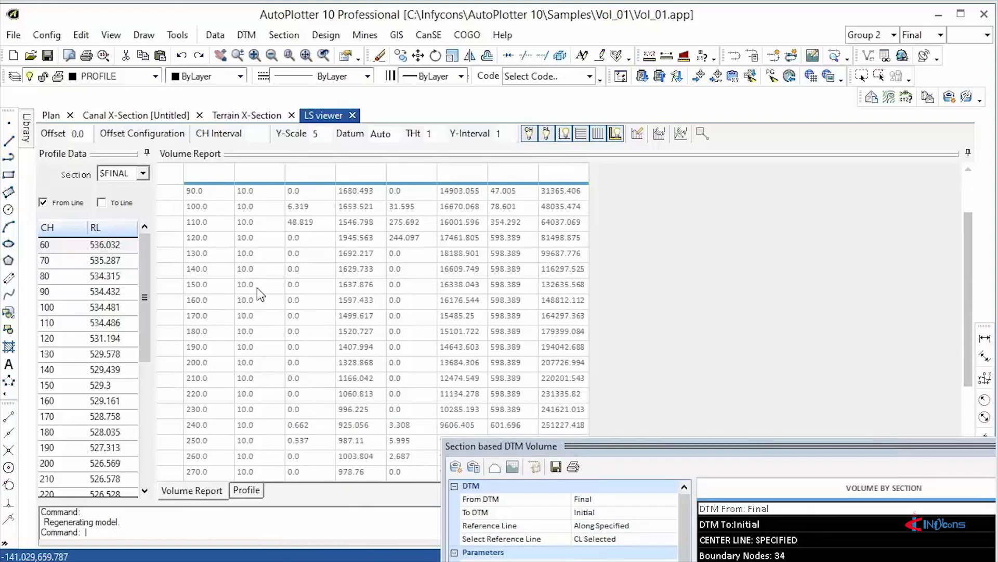
left_click(352, 115)
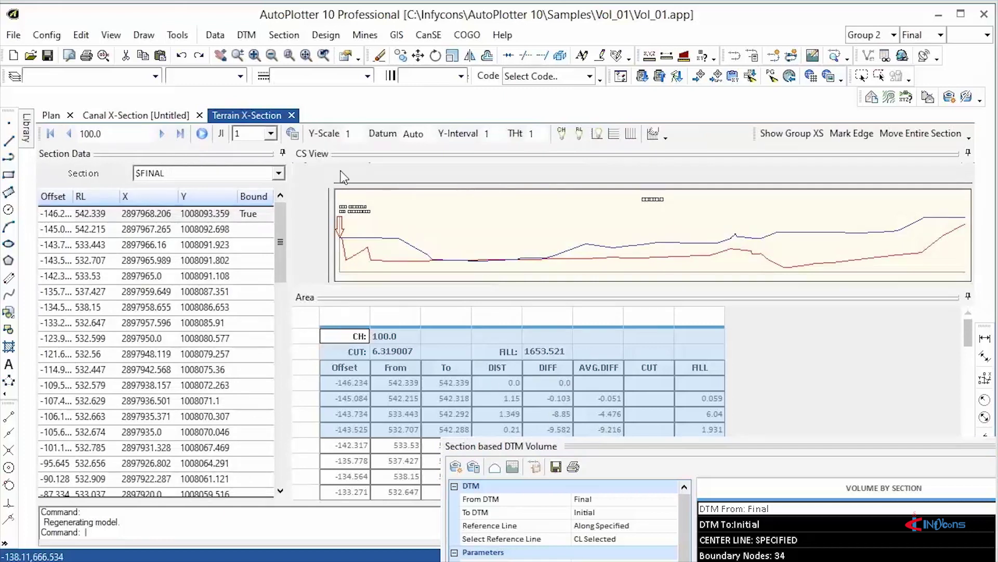
left_click(292, 115)
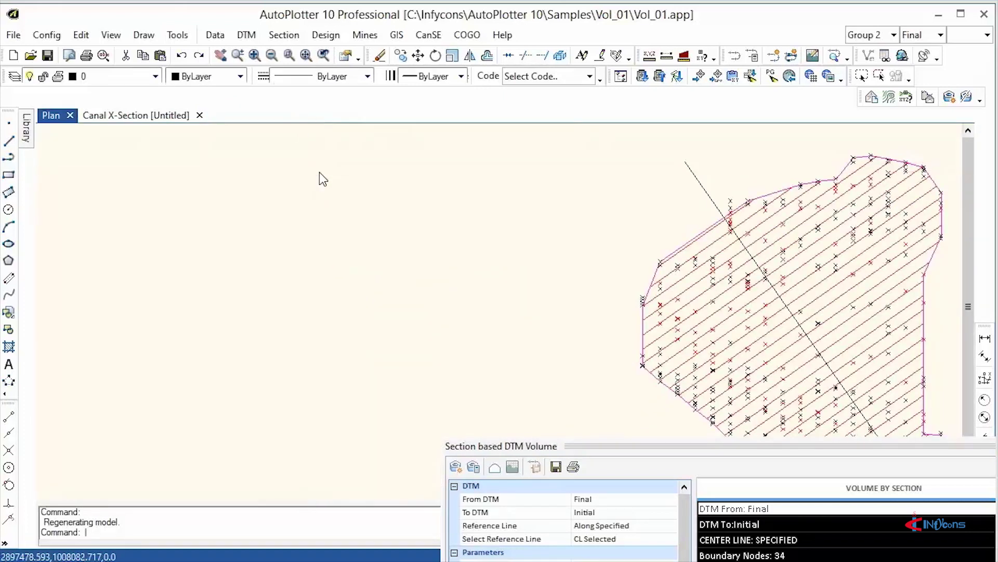
Compute the DTM-based volume from Final to Initial, bounded by the DTM outline
left_click(246, 35)
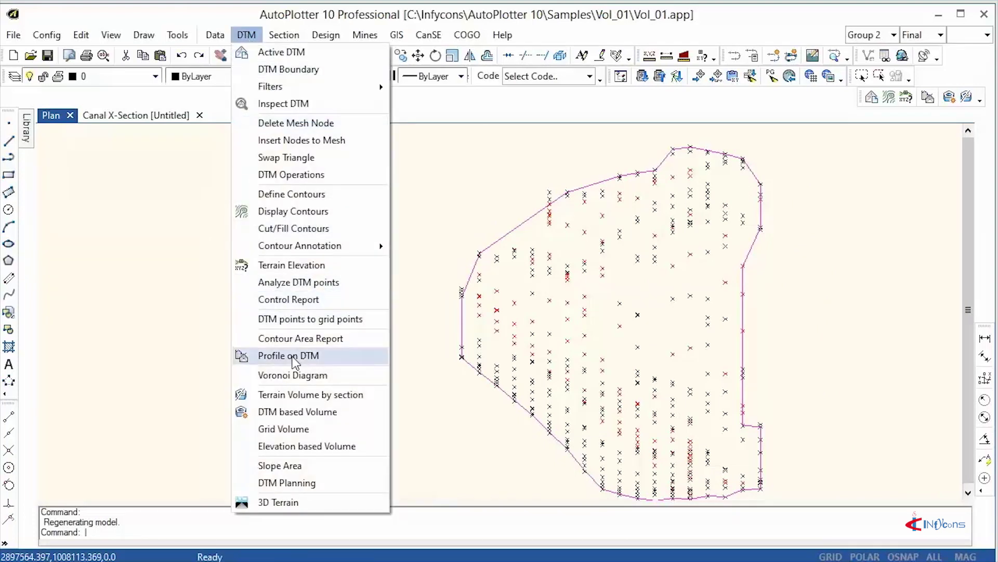
left_click(295, 411)
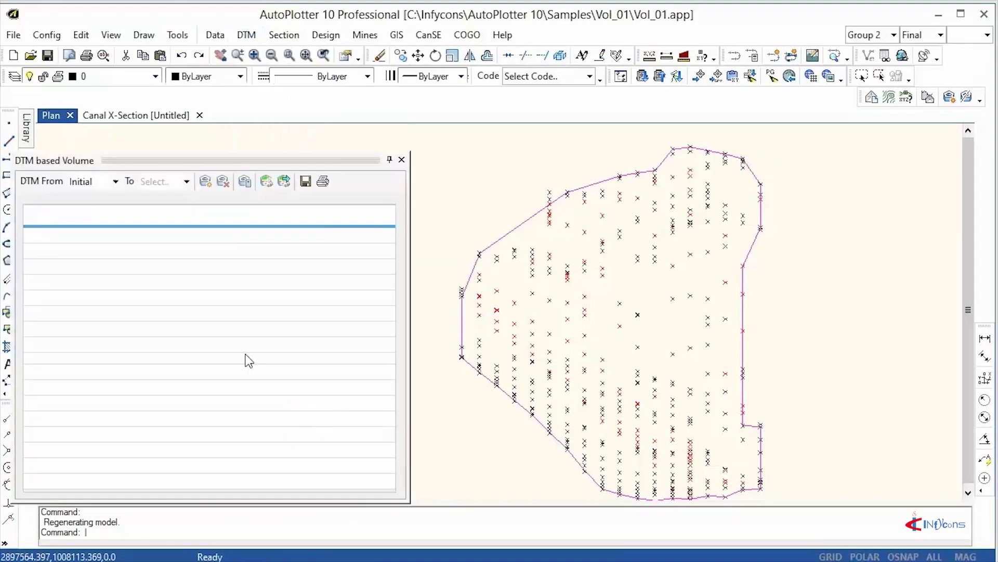
left_click(115, 182)
left_click(99, 209)
left_click(185, 182)
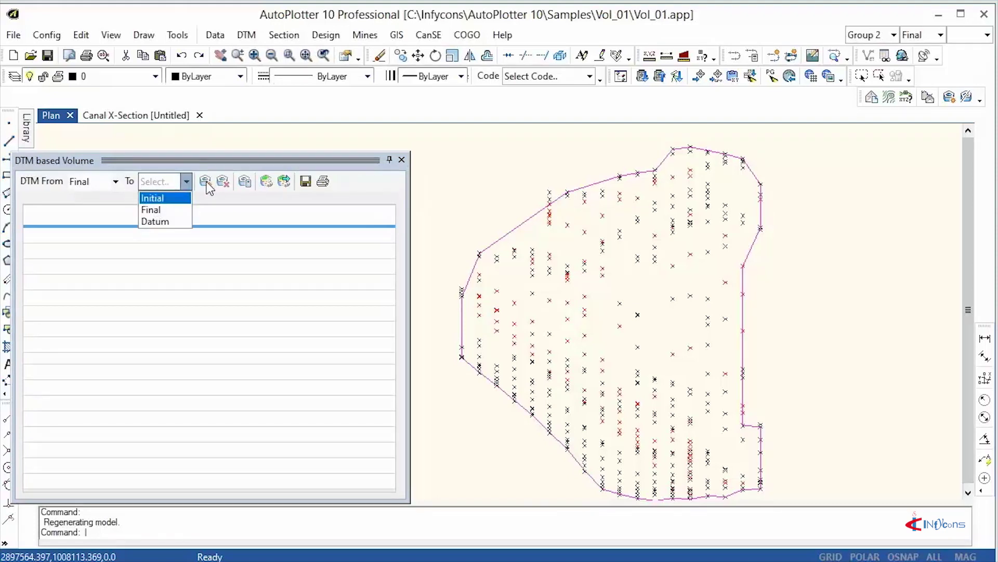
left_click(156, 198)
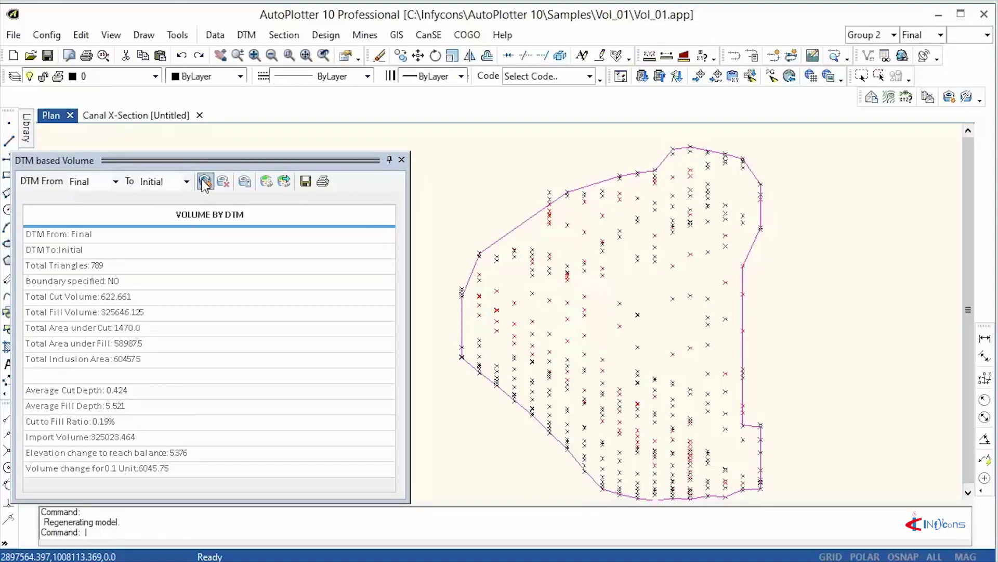
left_click(205, 182)
left_click(502, 233)
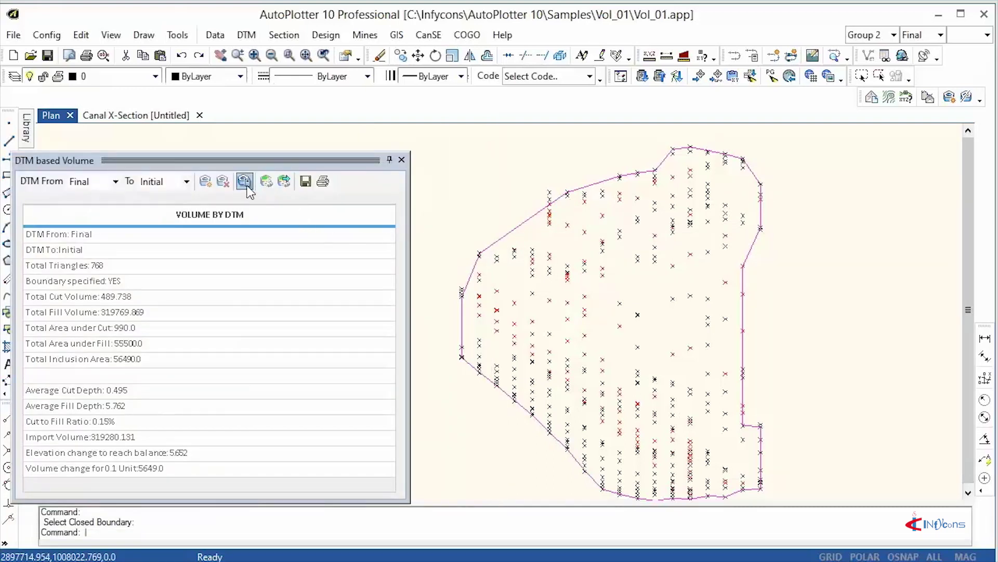
Shade the cut (489.738) and fill (319769.869) areas on the DTM and close the volume panel
left_click_drag(43, 236, 193, 479)
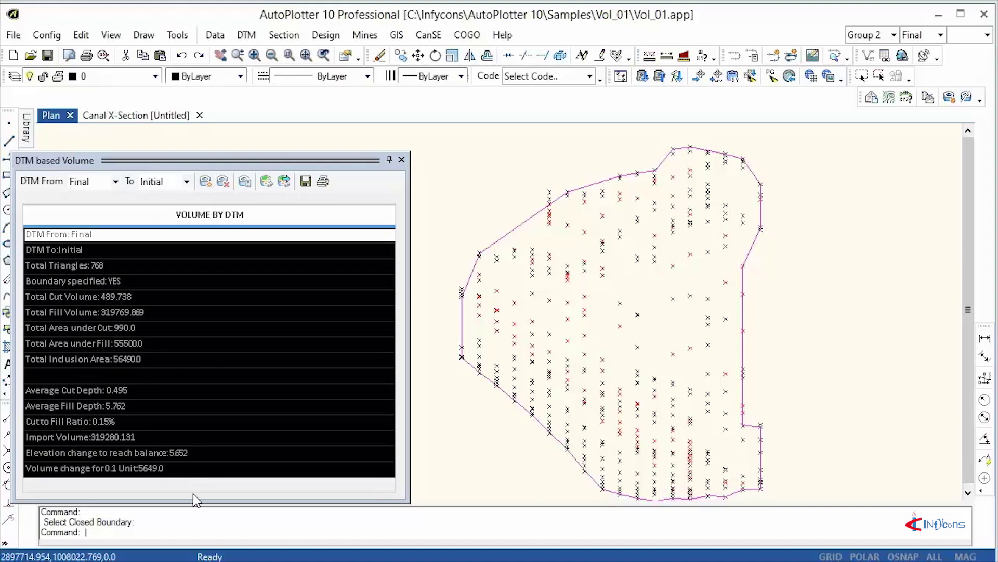
left_click(267, 185)
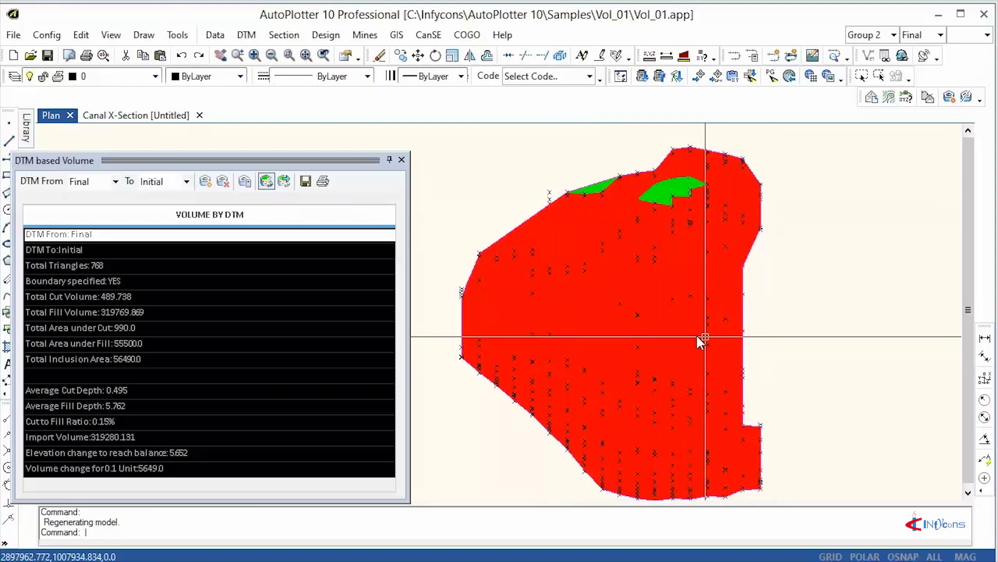
left_click(402, 160)
left_click(253, 40)
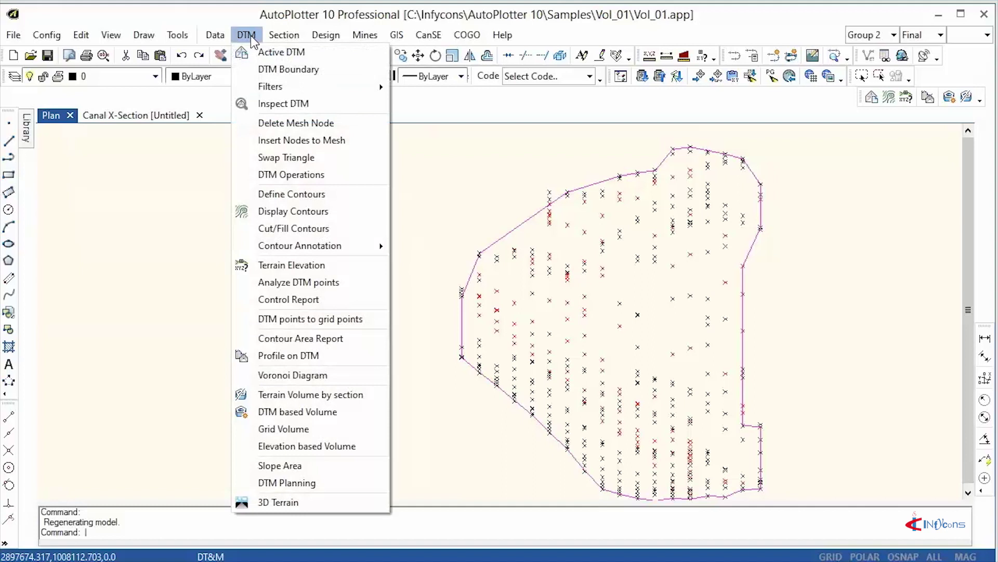
Compute the Final-to-Initial grid volume at interval 10.0 within the boundary, displayed as Outline Shade
left_click(273, 428)
left_click(163, 223)
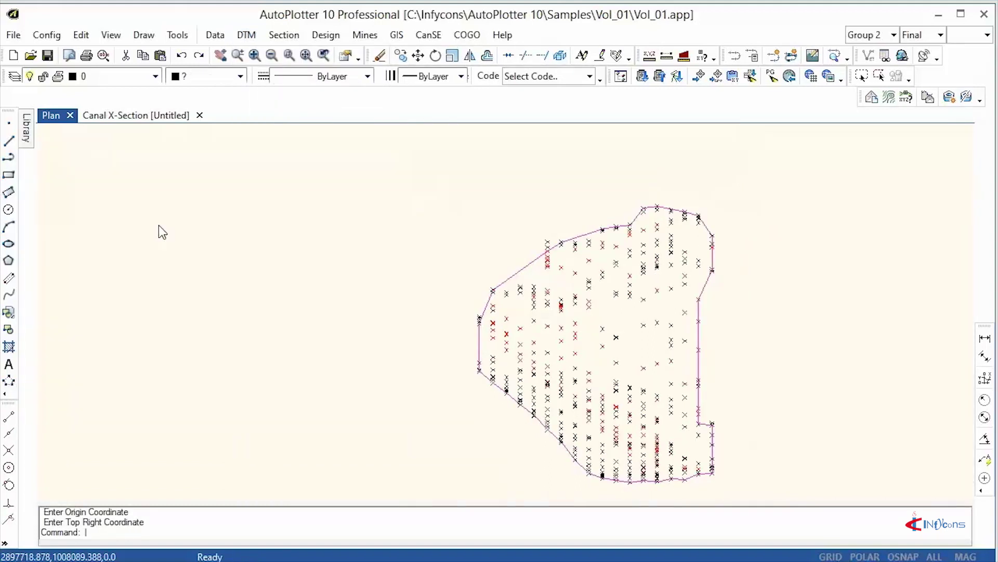
left_click(510, 278)
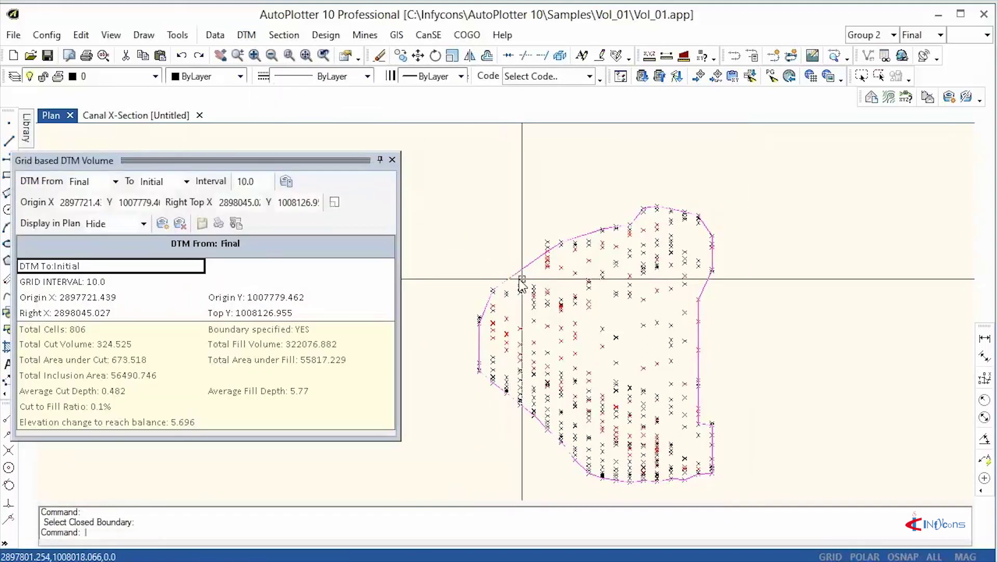
left_click(143, 223)
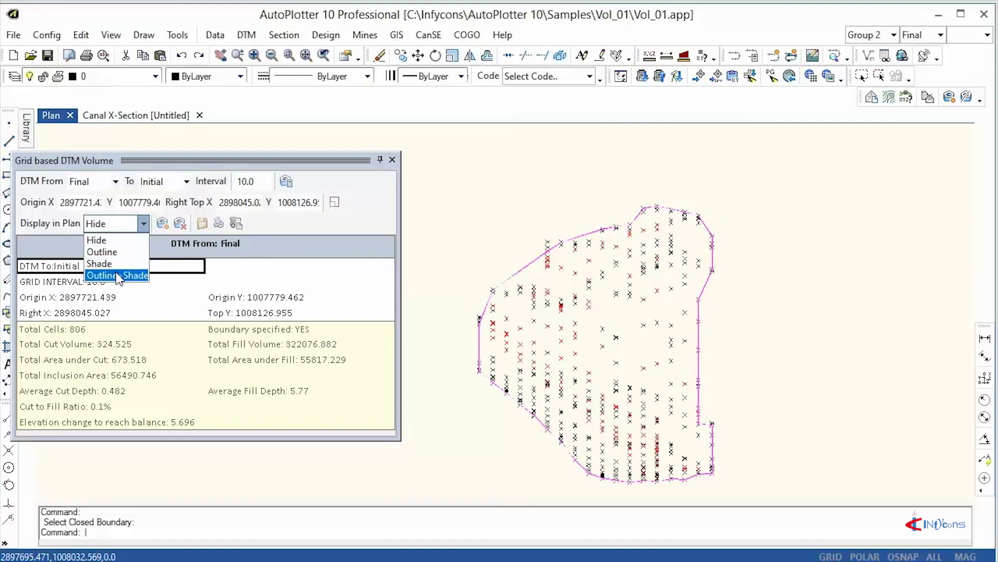
left_click(119, 275)
Label the grid cells with T labels and open the Grid Volume Report
scroll(566, 255, "up", 4)
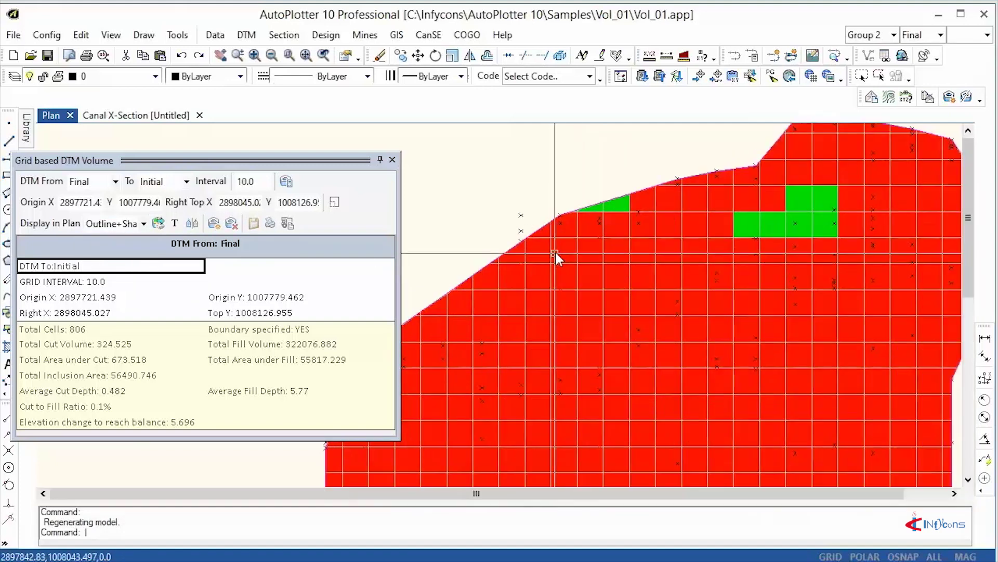
left_click(174, 224)
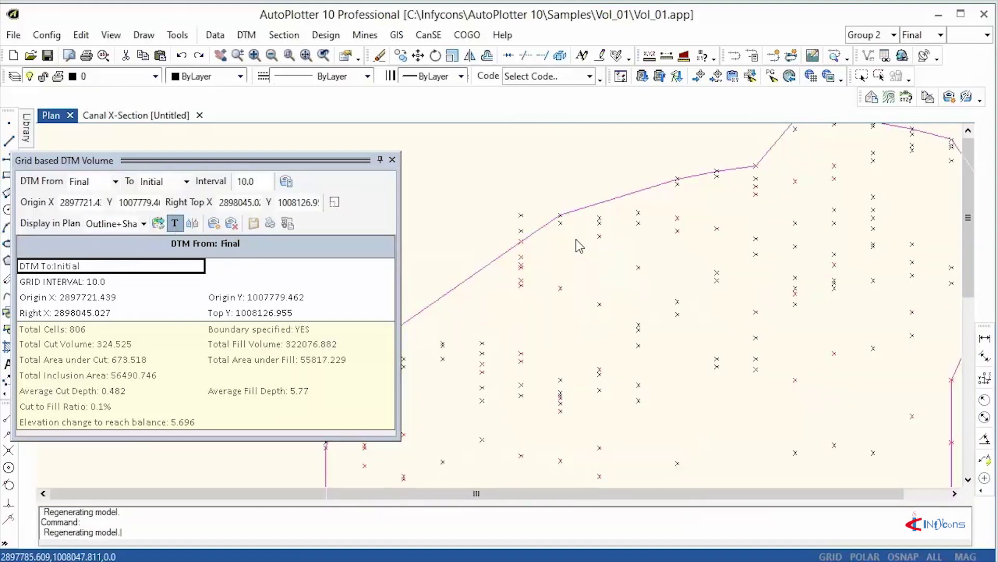
scroll(551, 247, "up", 3)
middle_click_drag(672, 241, 661, 325)
scroll(726, 382, "down", 3)
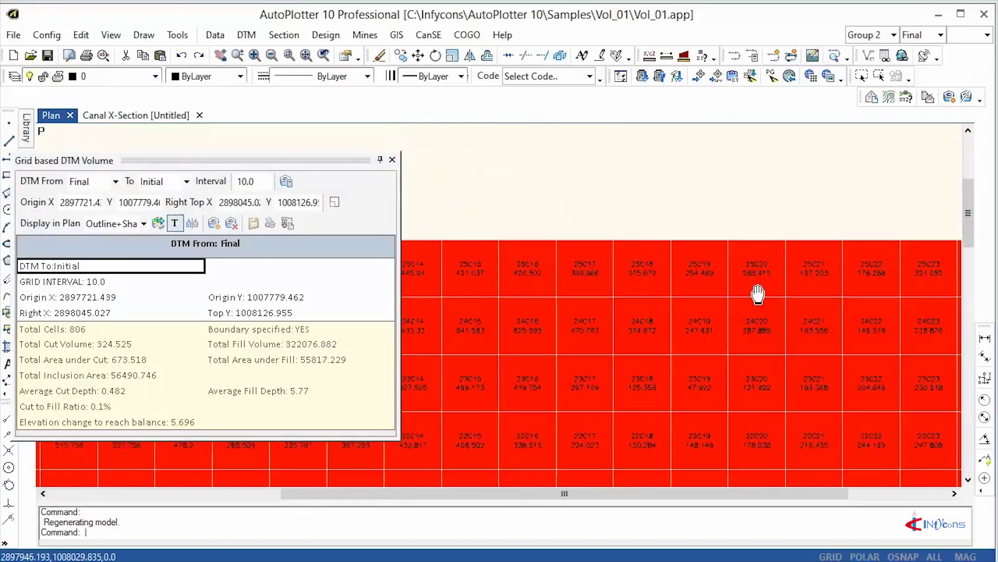
scroll(730, 343, "down", 4)
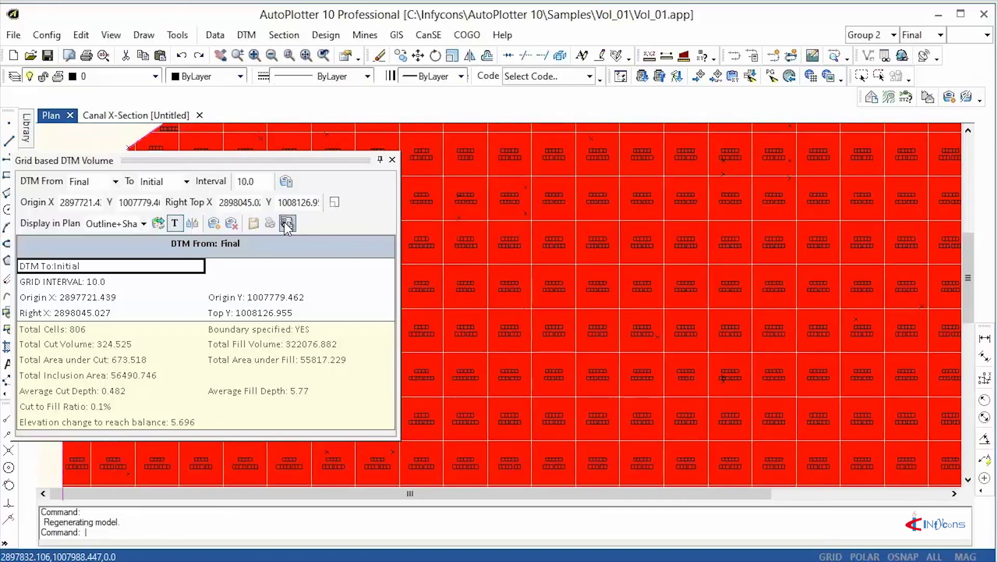
left_click(271, 223)
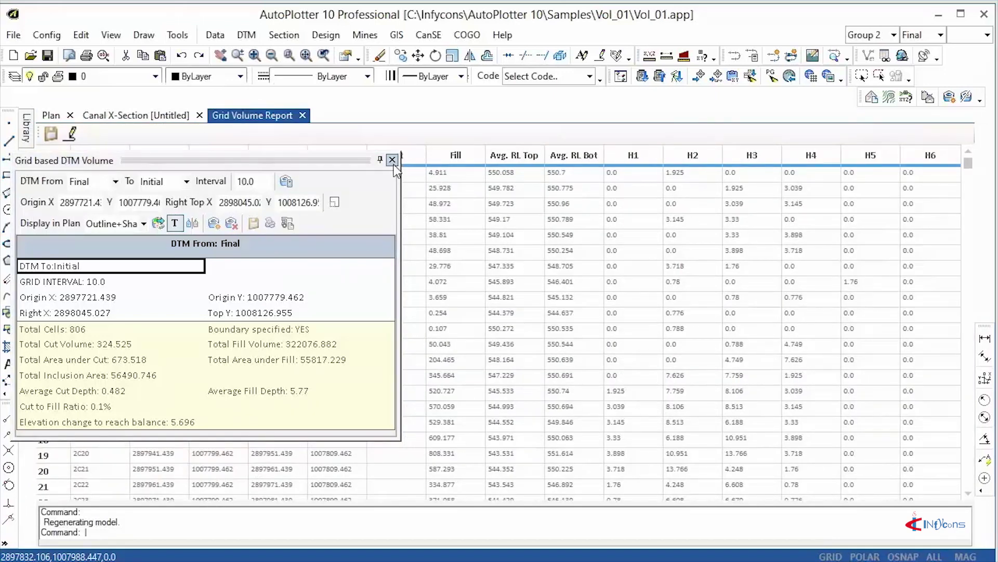
left_click_drag(322, 163, 539, 422)
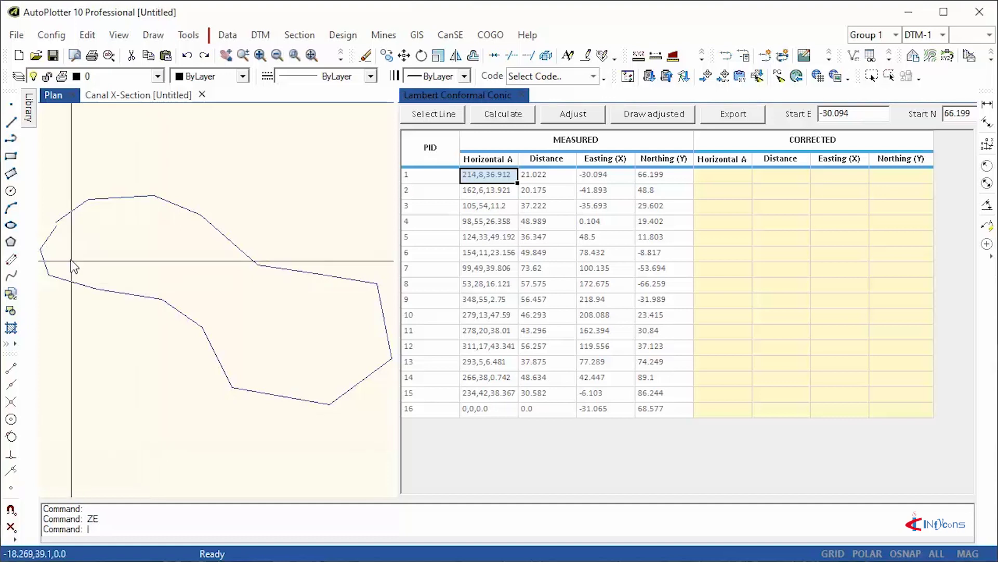
Adjust the traverse to fill in corrected angles and coordinates for stations 1–15
scroll(104, 213, "down", 3)
scroll(60, 212, "up", 8)
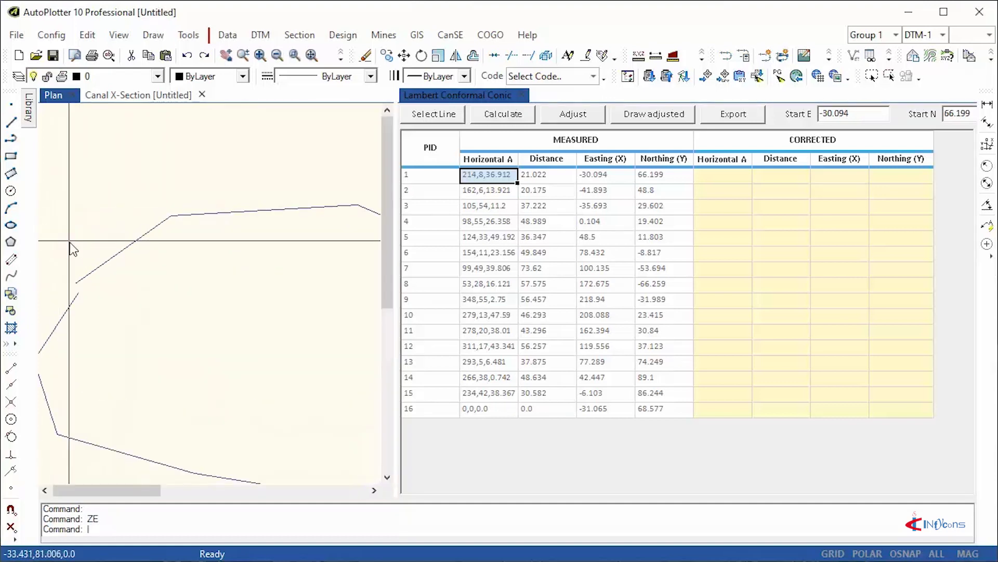
middle_click_drag(140, 279, 170, 245)
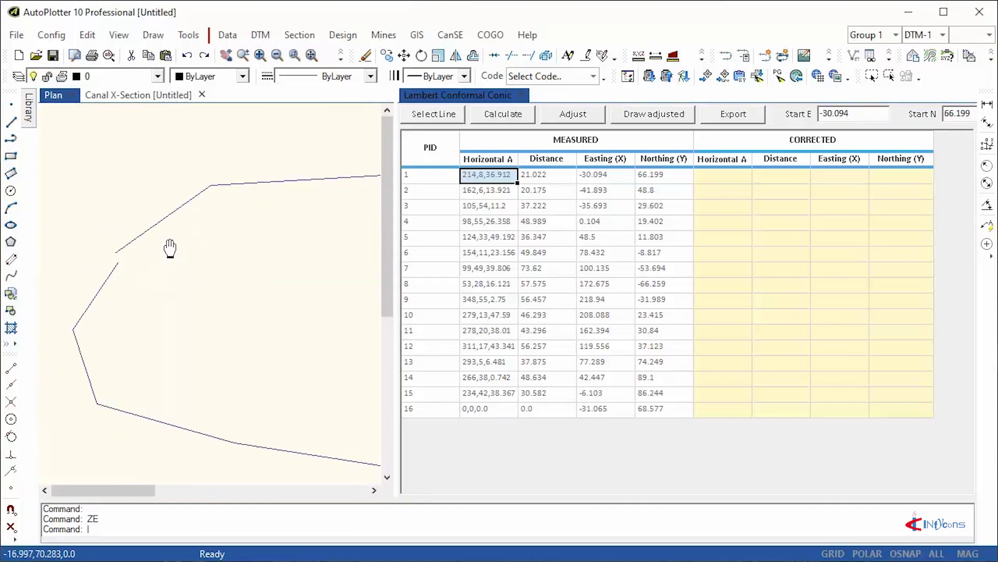
left_click(572, 114)
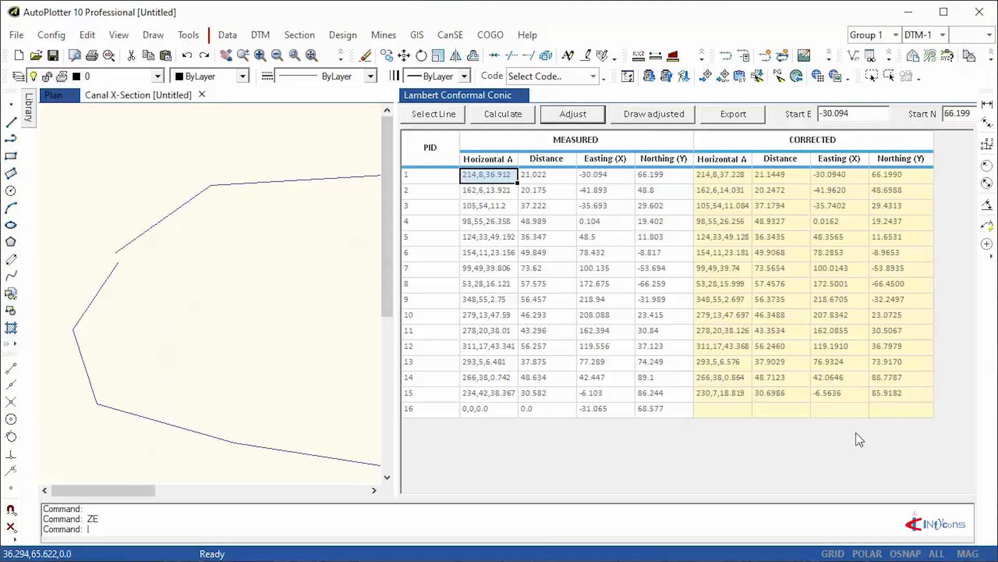
Draw the adjusted traverse polygon on the plan and select it to inspect its vertices
left_click(653, 115)
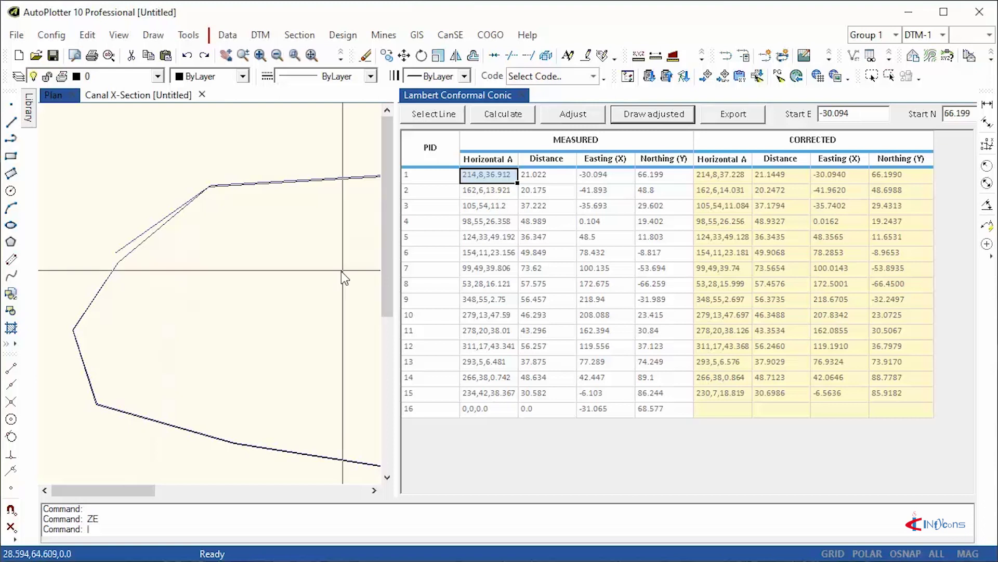
scroll(136, 269, "down", 3)
left_click(136, 270)
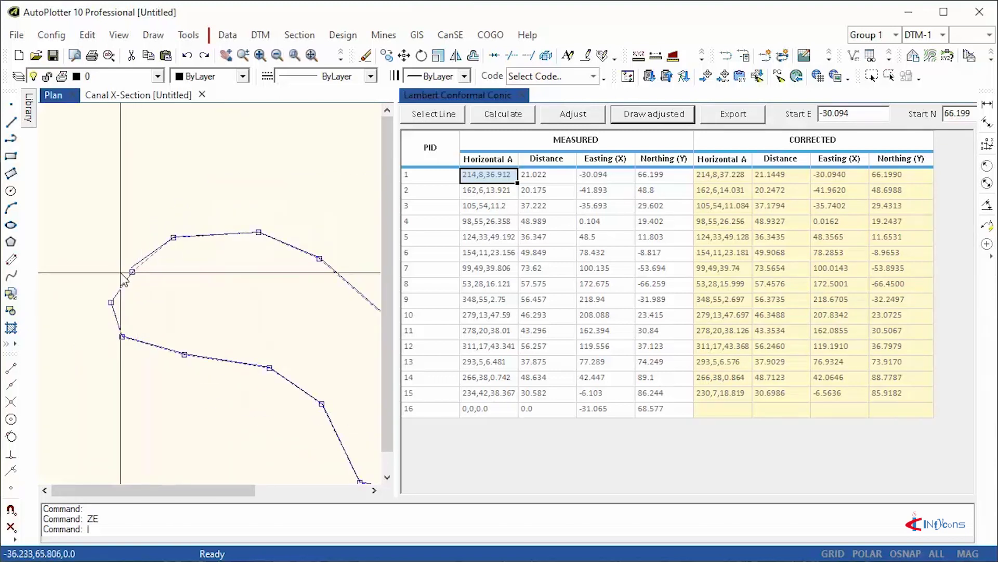
scroll(120, 254, "down", 3)
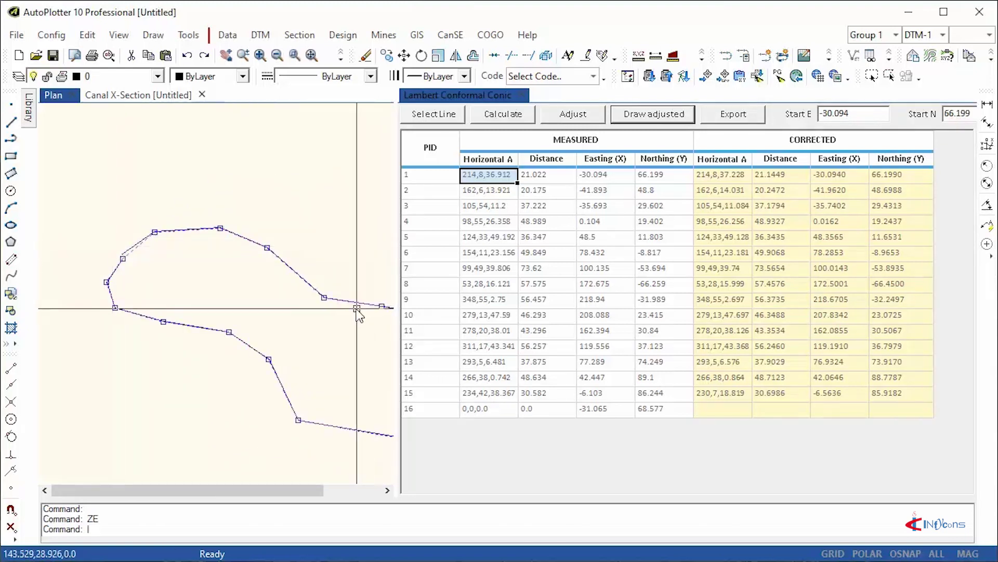
scroll(327, 297, "up", 5)
scroll(177, 288, "down", 4)
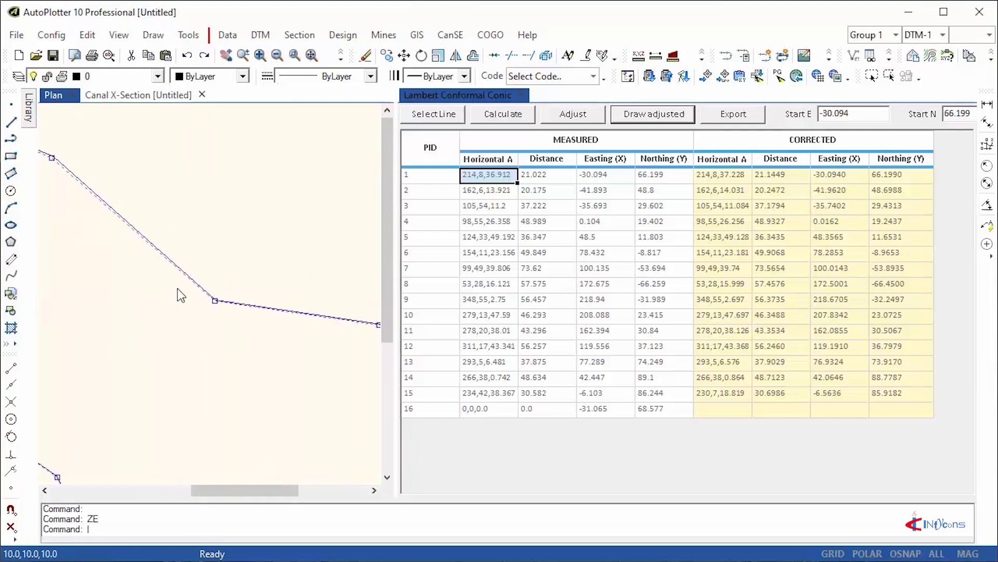
scroll(283, 297, "up", 5)
scroll(346, 323, "down", 4)
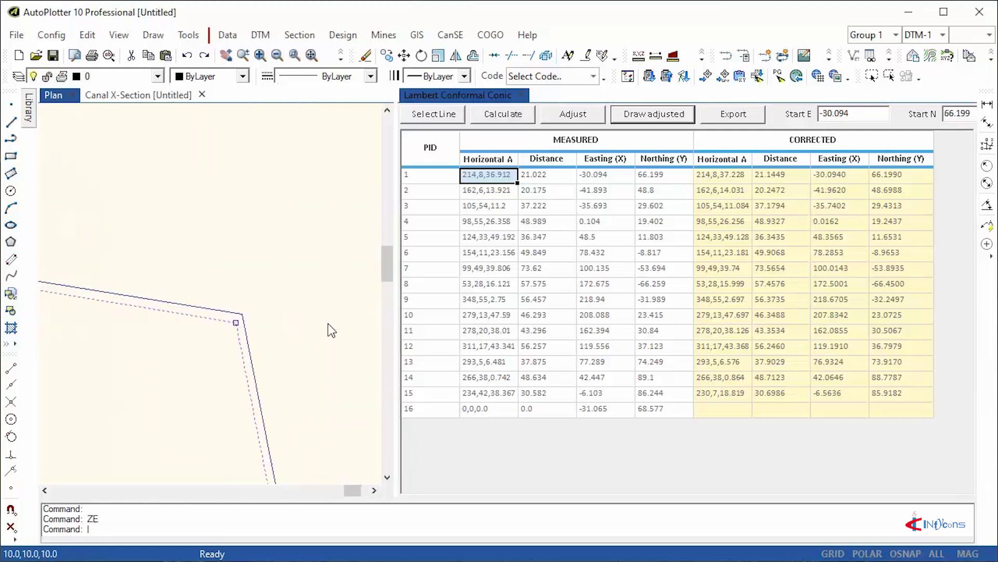
scroll(290, 242, "down", 2)
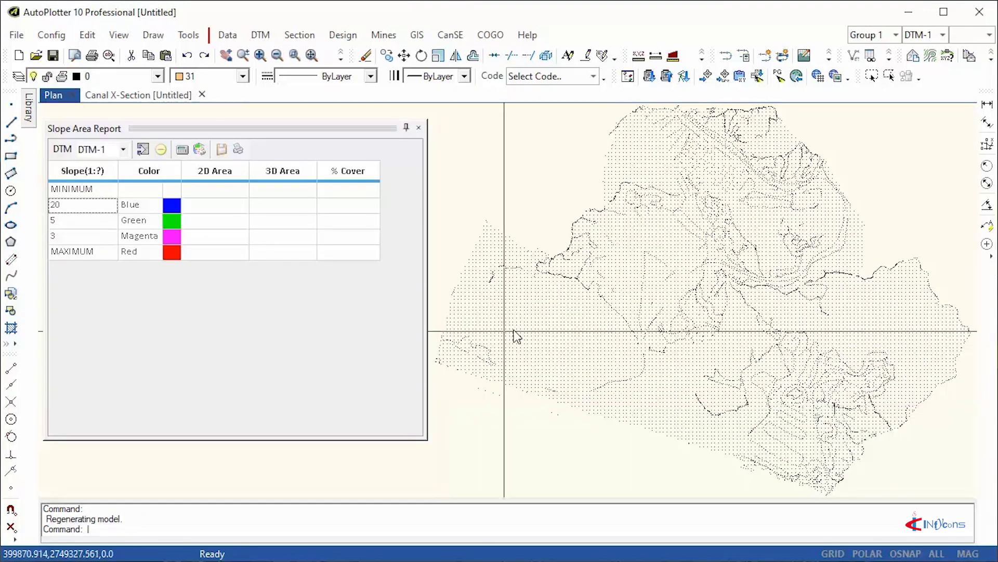
Calculate the DTM-1 slope area report and colour the terrain by slope class
scroll(650, 284, "up", 3)
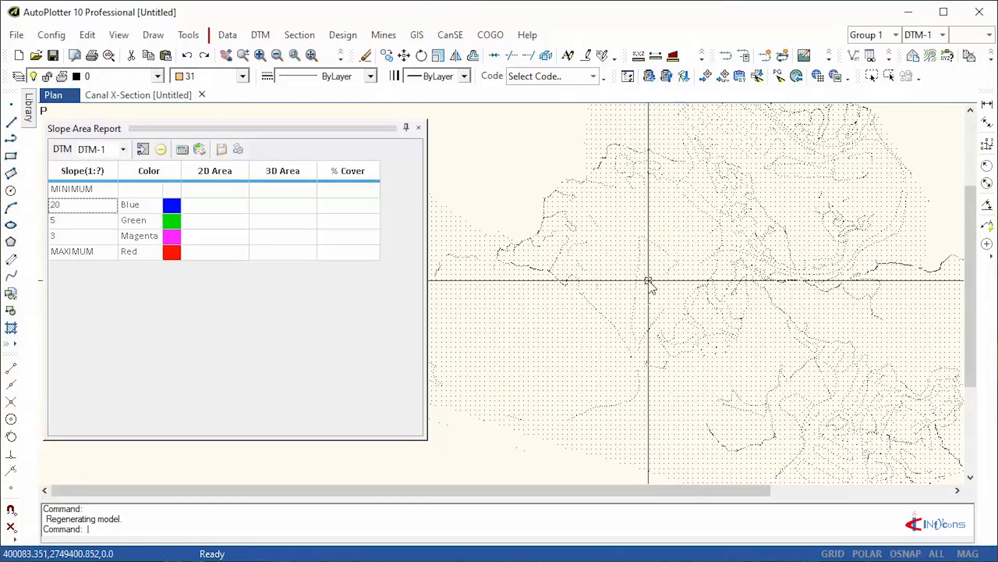
scroll(640, 266, "down", 3)
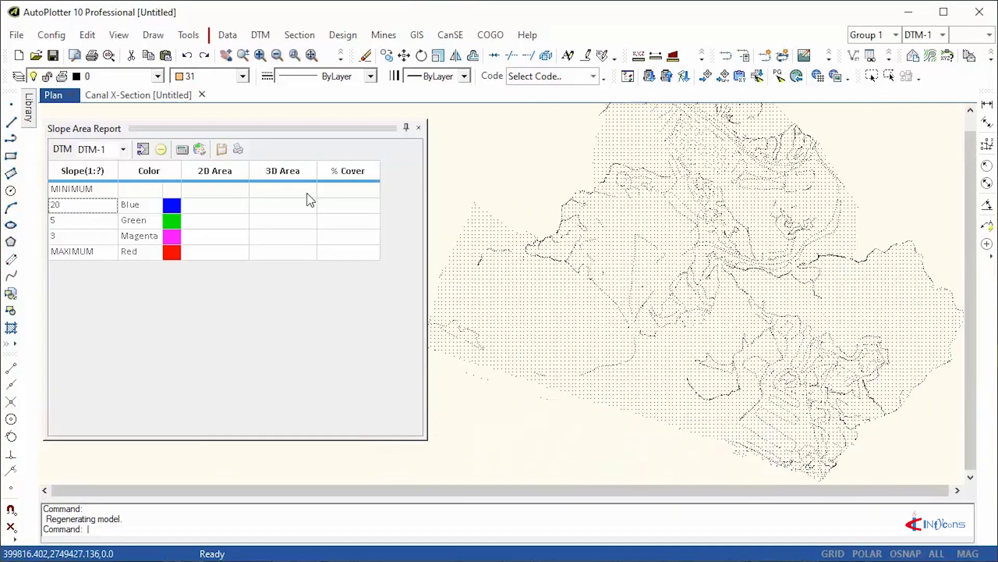
left_click(182, 150)
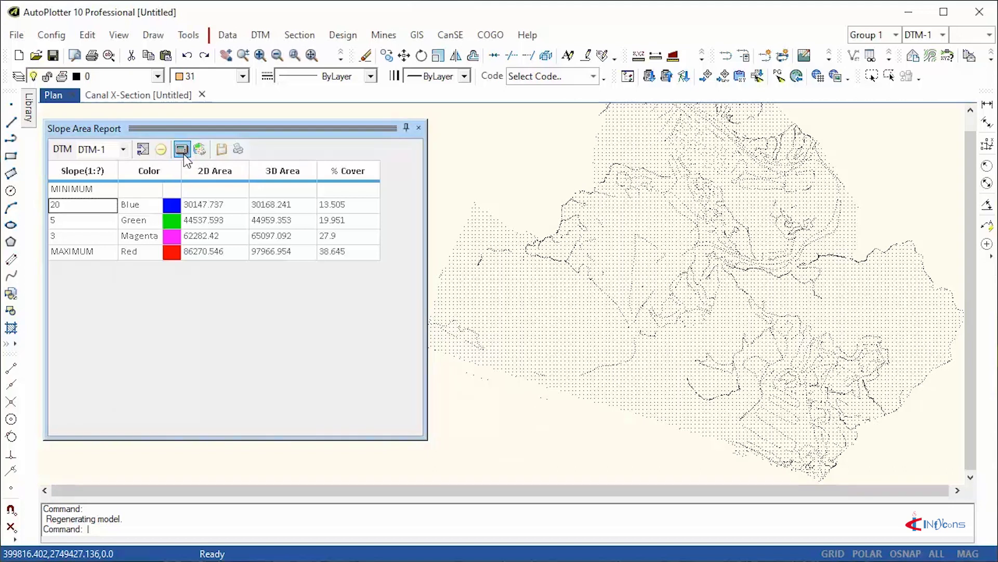
left_click(198, 154)
scroll(498, 294, "up", 3)
scroll(502, 299, "down", 5)
scroll(736, 333, "up", 3)
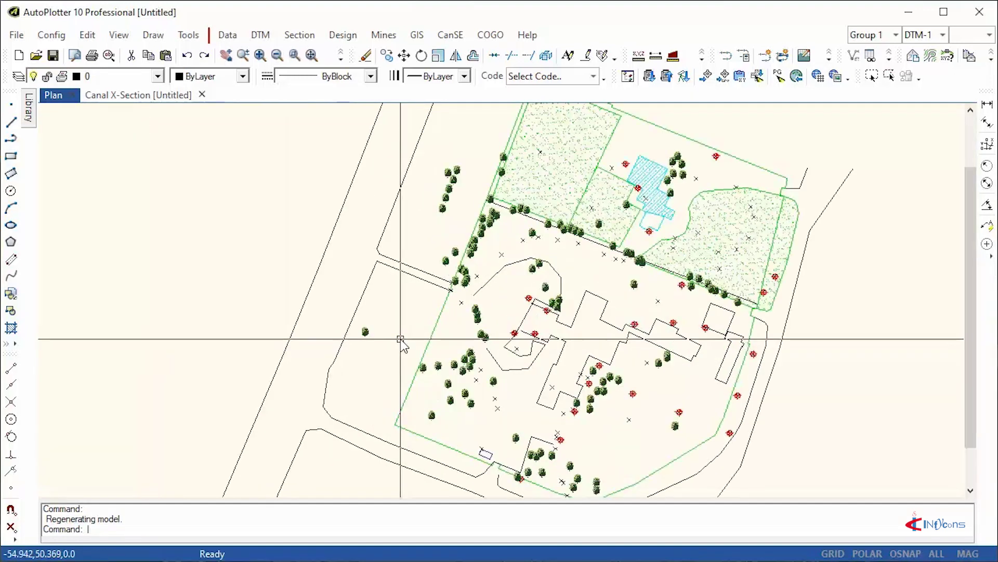
scroll(400, 339, "down", 2)
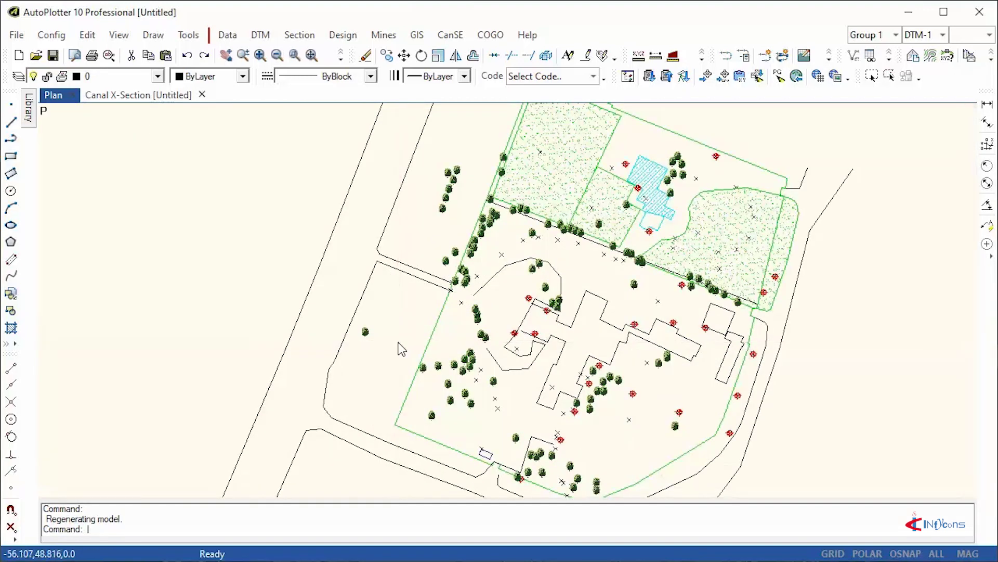
Check the empty survey data view, then convert the site drawing into 549 survey points
left_click(223, 36)
left_click(245, 89)
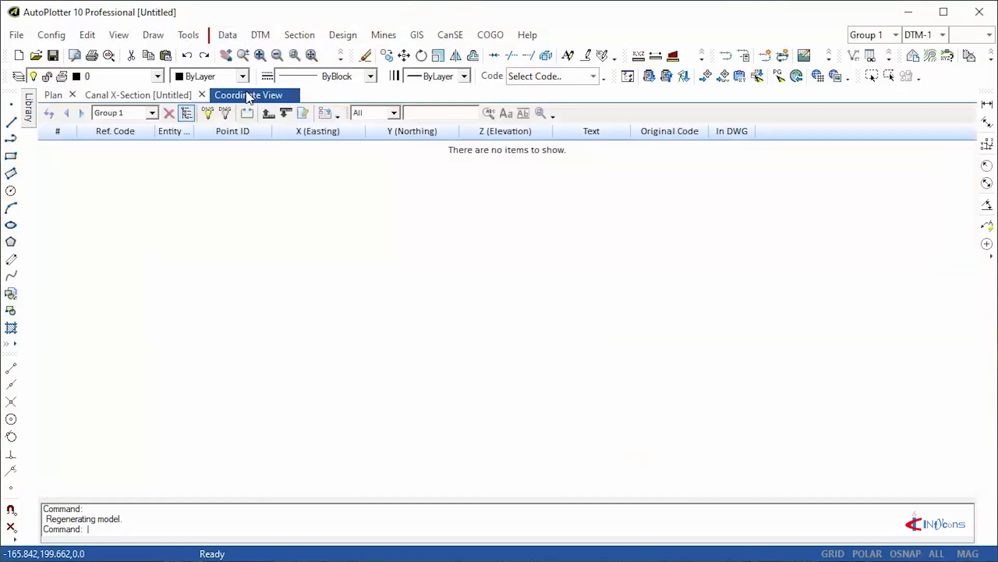
left_click(292, 95)
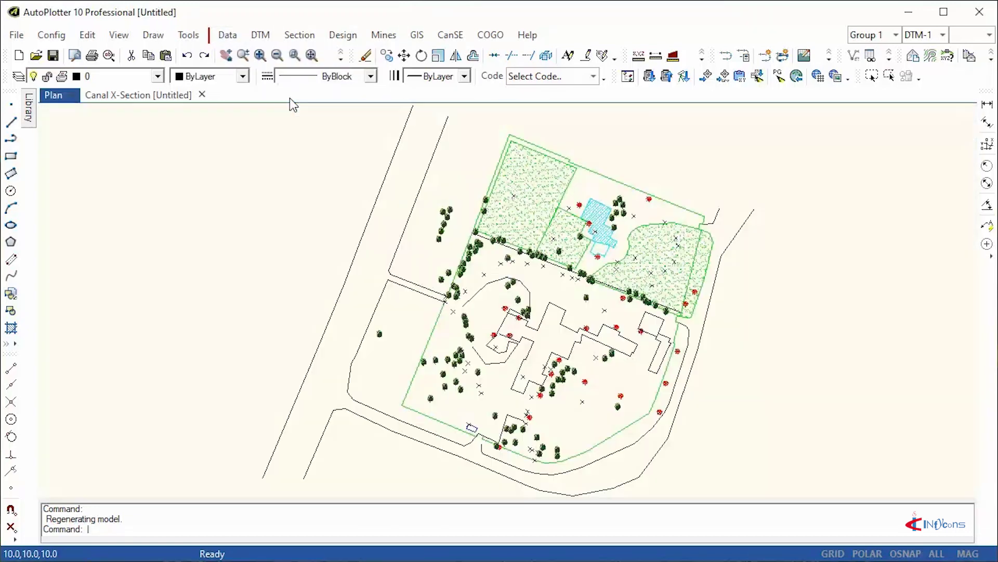
left_click(228, 35)
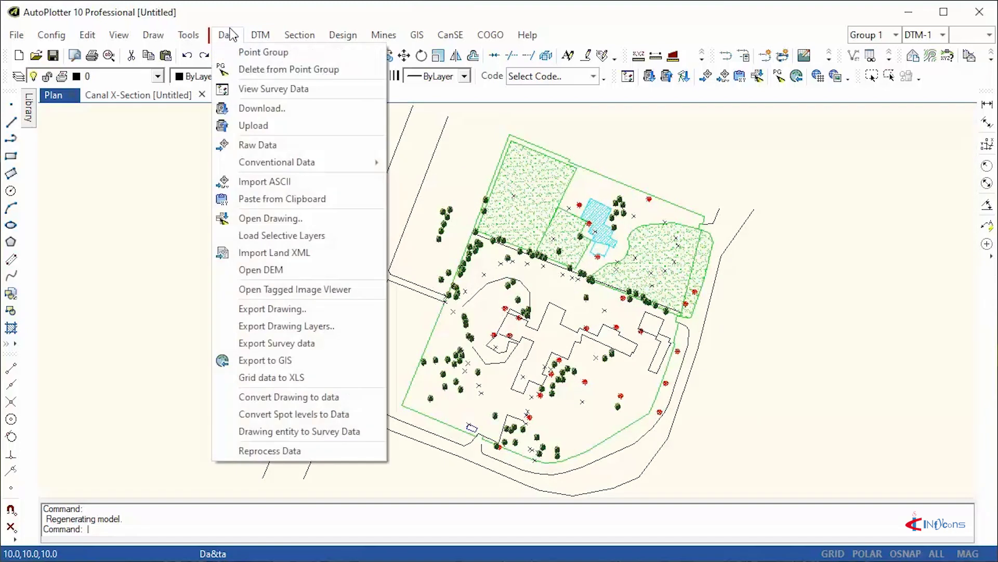
left_click(252, 398)
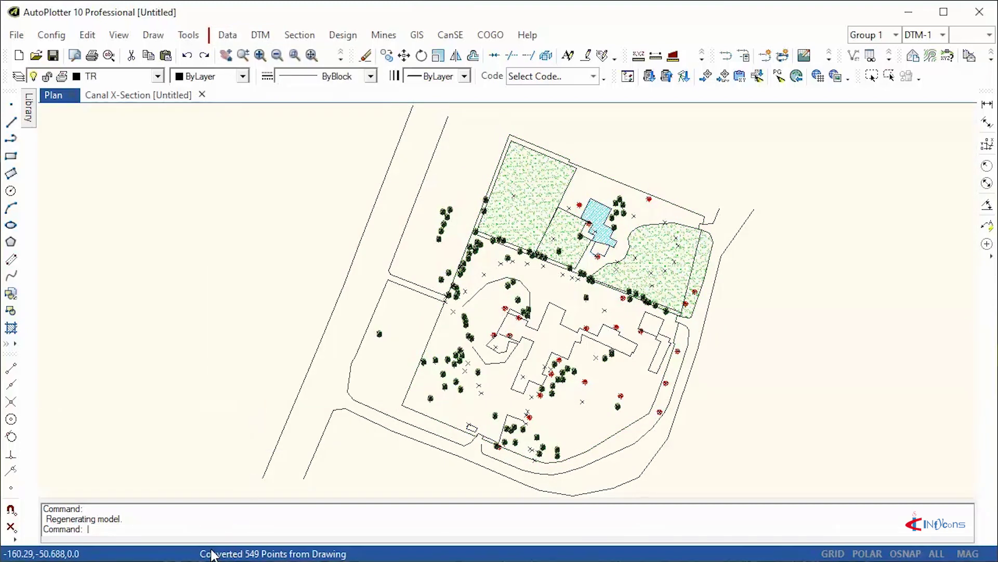